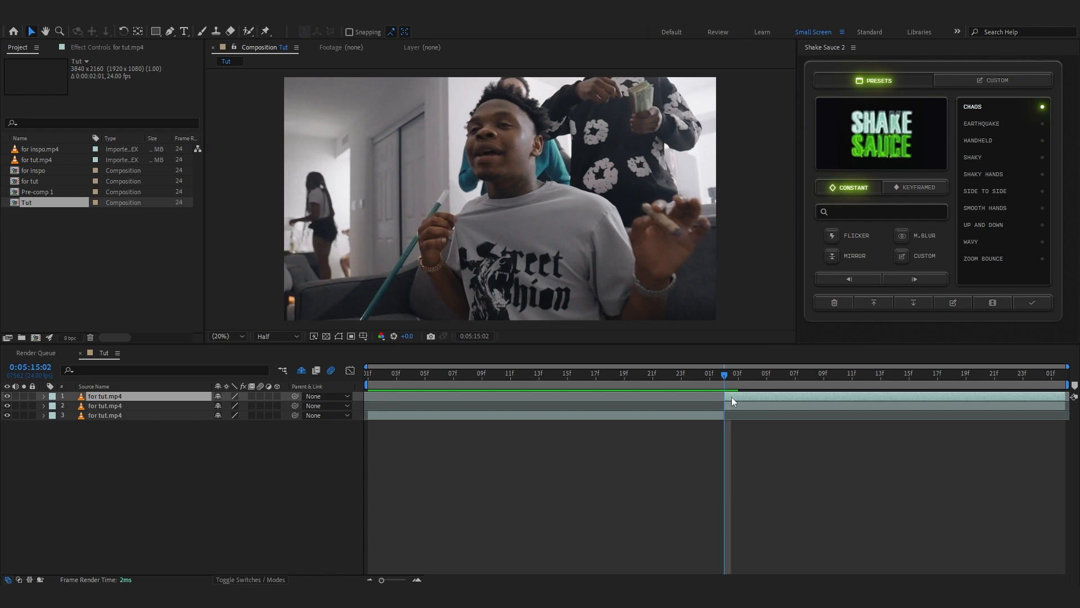
Freeze the frame of the uppermost for tut.mp4 layer at 0:05:15:02.
{"action": "mouse_move", "coordinate": [796, 127]}
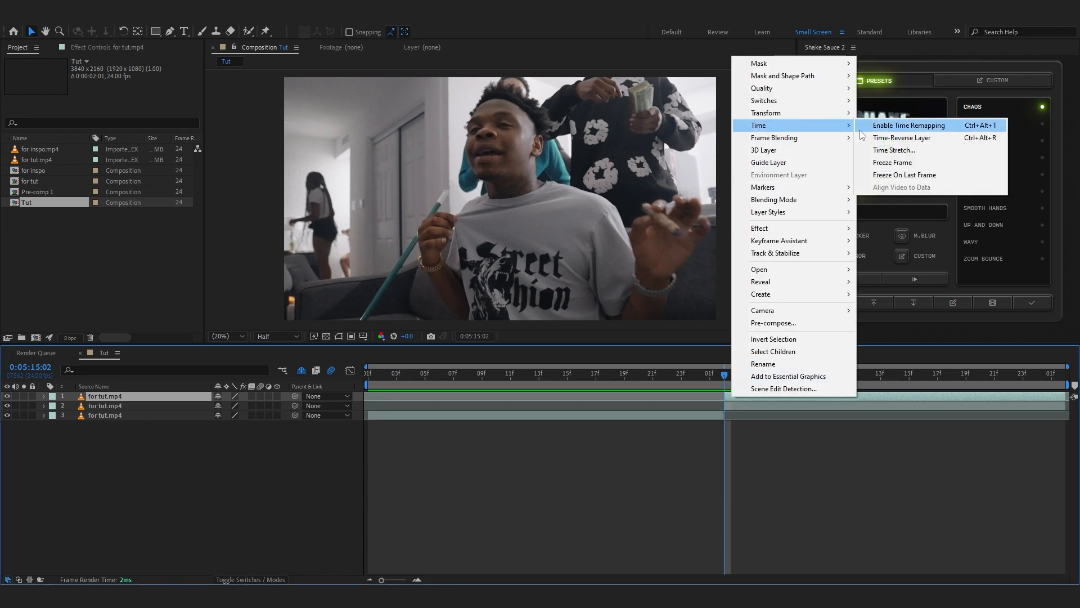
{"action": "left_click", "coordinate": [889, 162]}
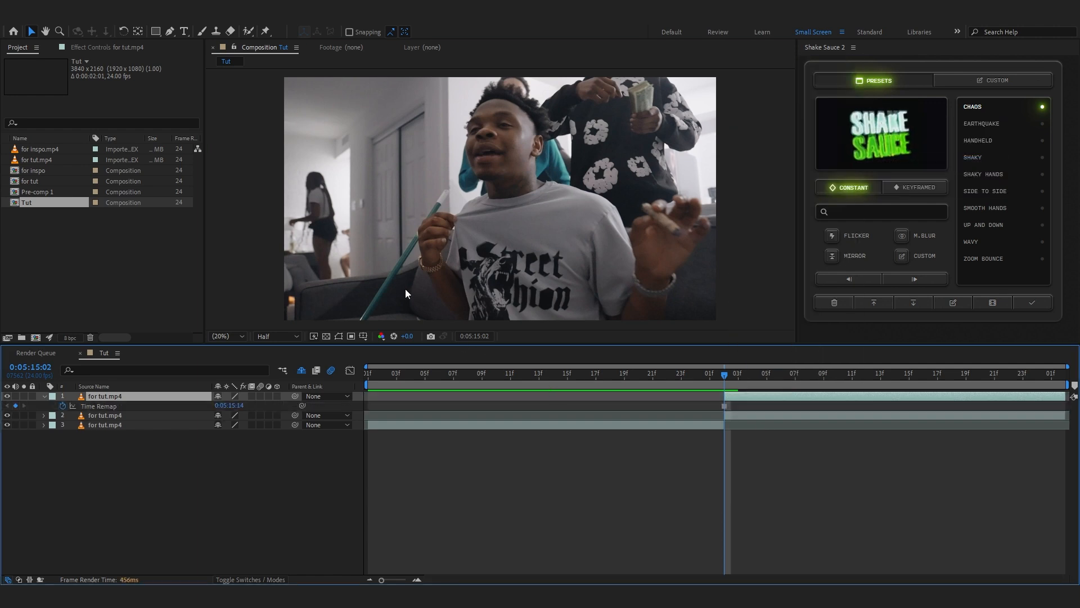
Trace a closed Pen tool mask around the man's head, body and raised hands on the frozen layer.
{"action": "left_click", "coordinate": [168, 32]}
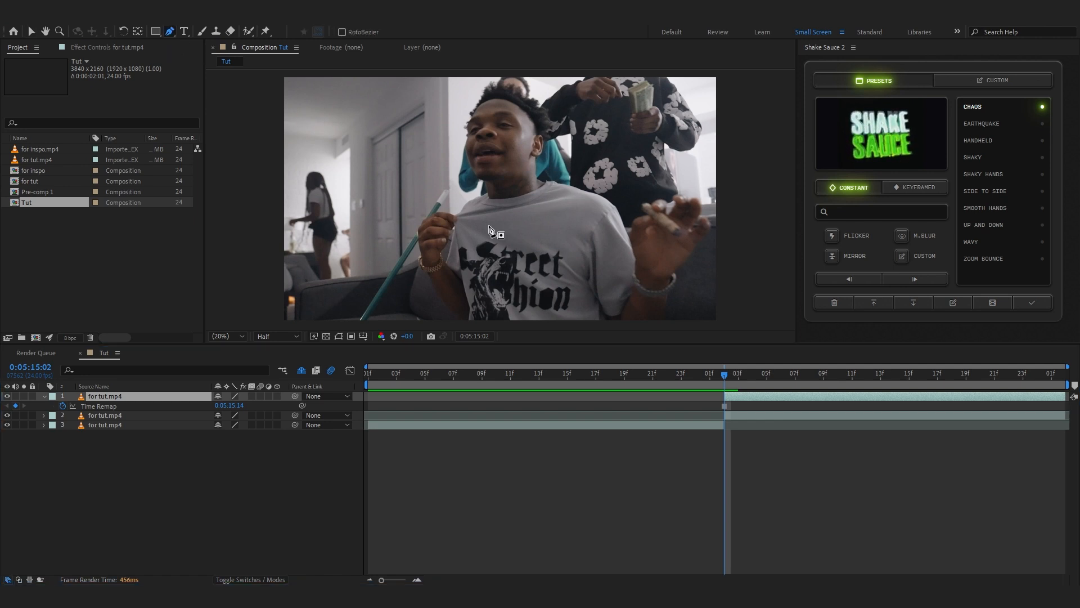
{"action": "key", "text": "h"}
{"action": "left_click_drag", "start_coordinate": [447, 268], "coordinate": [445, 260]}
{"action": "scroll", "coordinate": [445, 260], "scroll_direction": "up", "scroll_amount": 5}
{"action": "key", "text": "g"}
{"action": "left_click", "coordinate": [441, 237]}
{"action": "left_click_drag", "start_coordinate": [360, 178], "coordinate": [342, 154]}
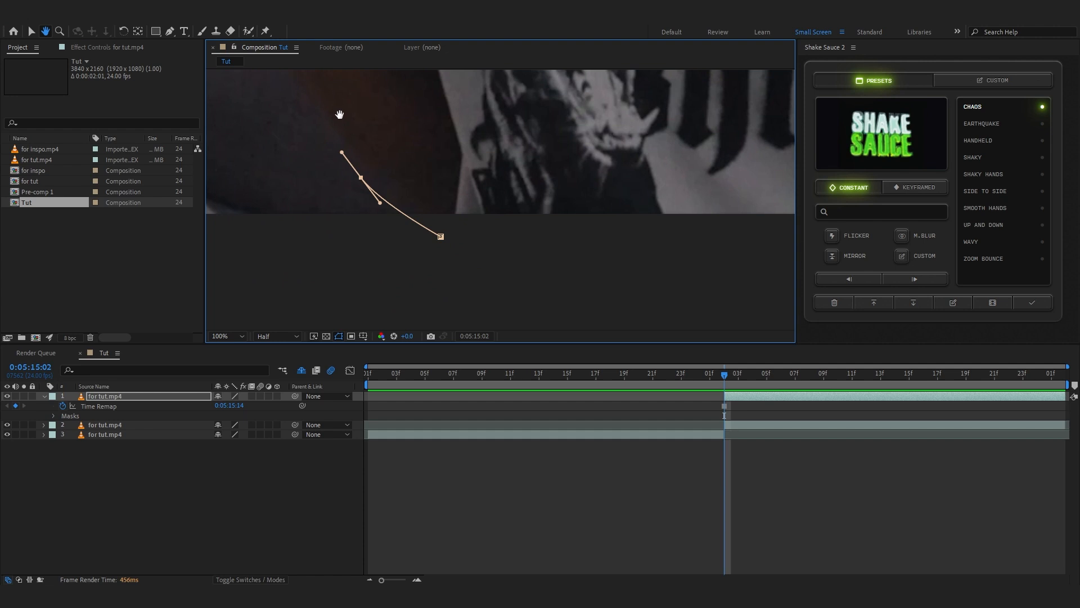
{"action": "left_click_drag", "start_coordinate": [340, 113], "coordinate": [451, 353]}
{"action": "left_click_drag", "start_coordinate": [382, 229], "coordinate": [328, 173]}
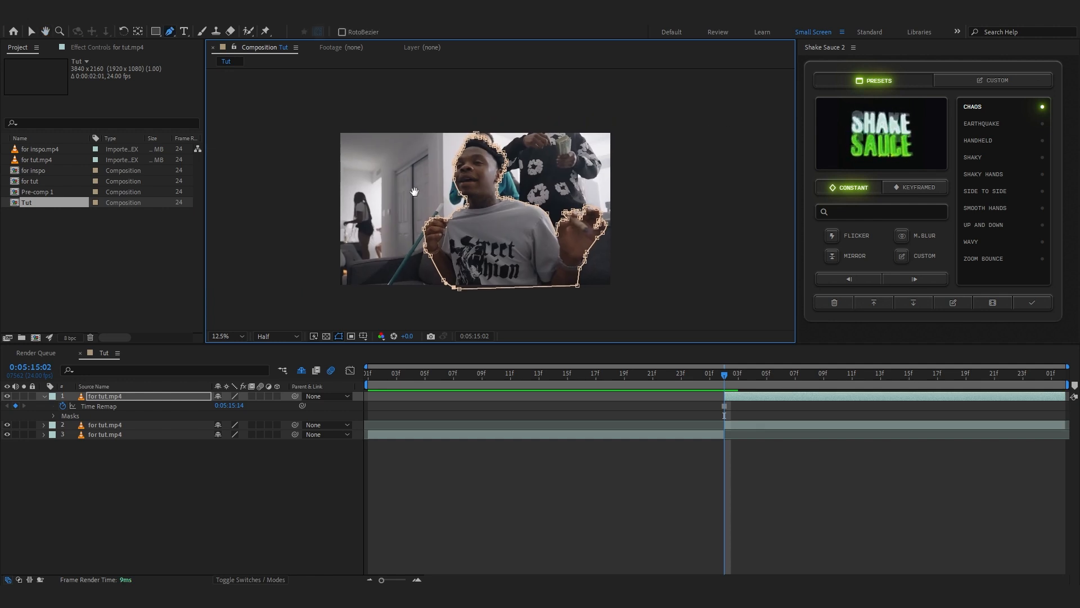
{"action": "left_click_drag", "start_coordinate": [414, 192], "coordinate": [497, 198]}
{"action": "scroll", "coordinate": [415, 170], "scroll_direction": "up", "scroll_amount": 1}
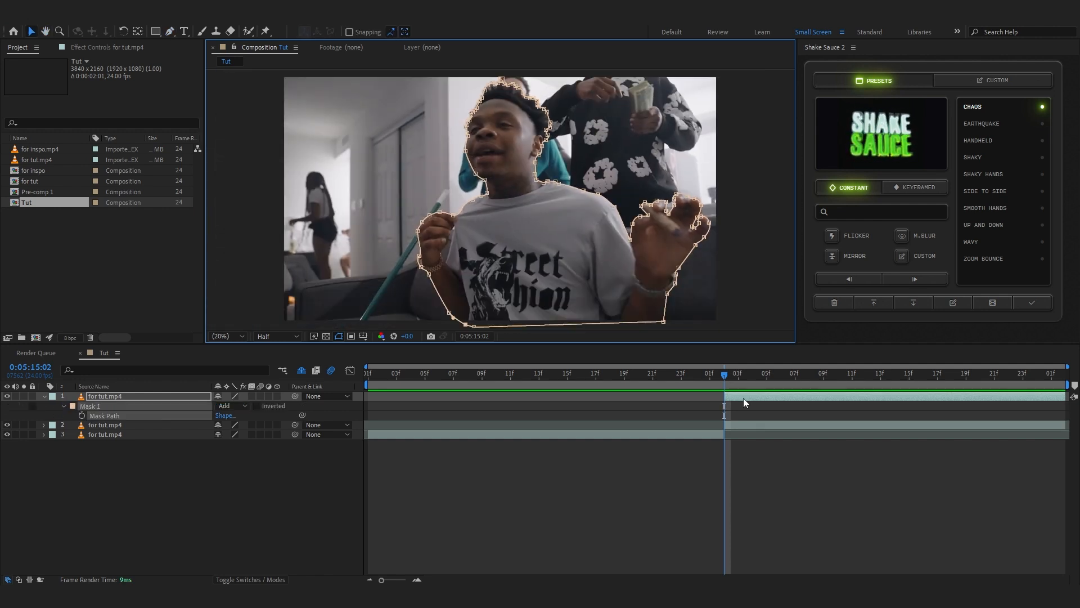
Move the masked freeze-frame layer earlier to end at the 0:05:15:02 cut, trim its start to 0:05:14:13, and preview it.
{"action": "left_click_drag", "start_coordinate": [744, 397], "coordinate": [407, 442]}
{"action": "left_click_drag", "start_coordinate": [725, 375], "coordinate": [561, 451]}
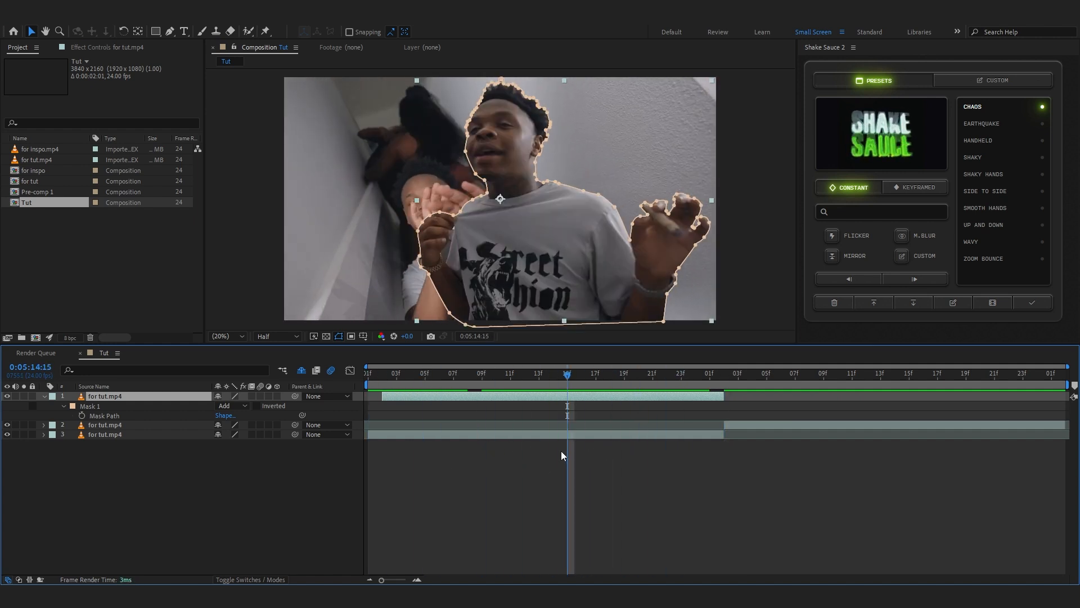
{"action": "key", "text": "alt+bracketleft"}
{"action": "left_click_drag", "start_coordinate": [567, 396], "coordinate": [425, 501]}
{"action": "left_click", "coordinate": [524, 373]}
{"action": "key", "text": "space"}
{"action": "key", "text": "space"}
{"action": "key", "text": "space"}
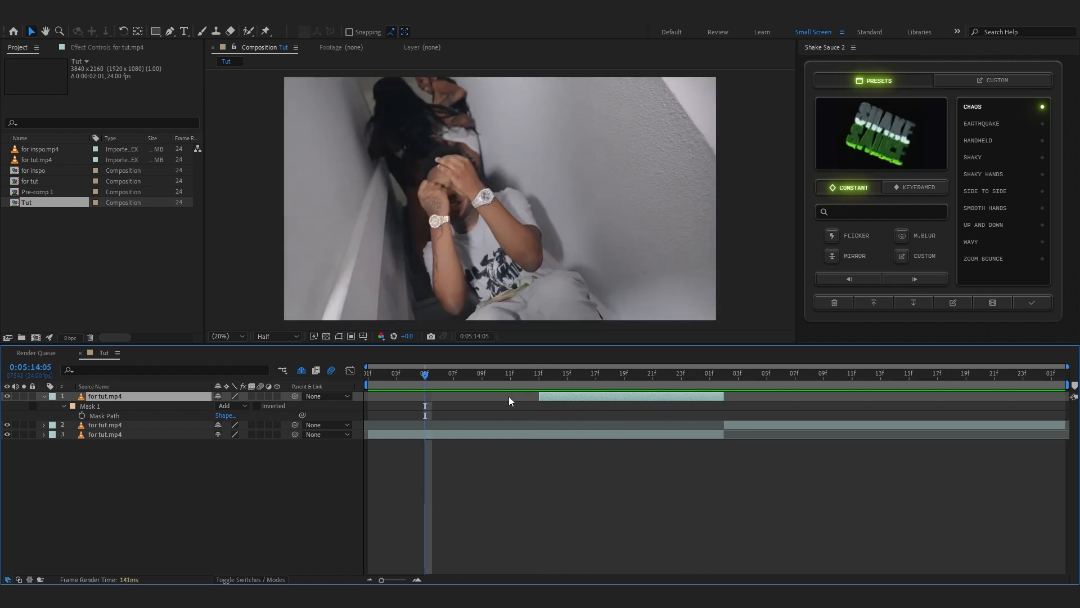
{"action": "key", "text": "space"}
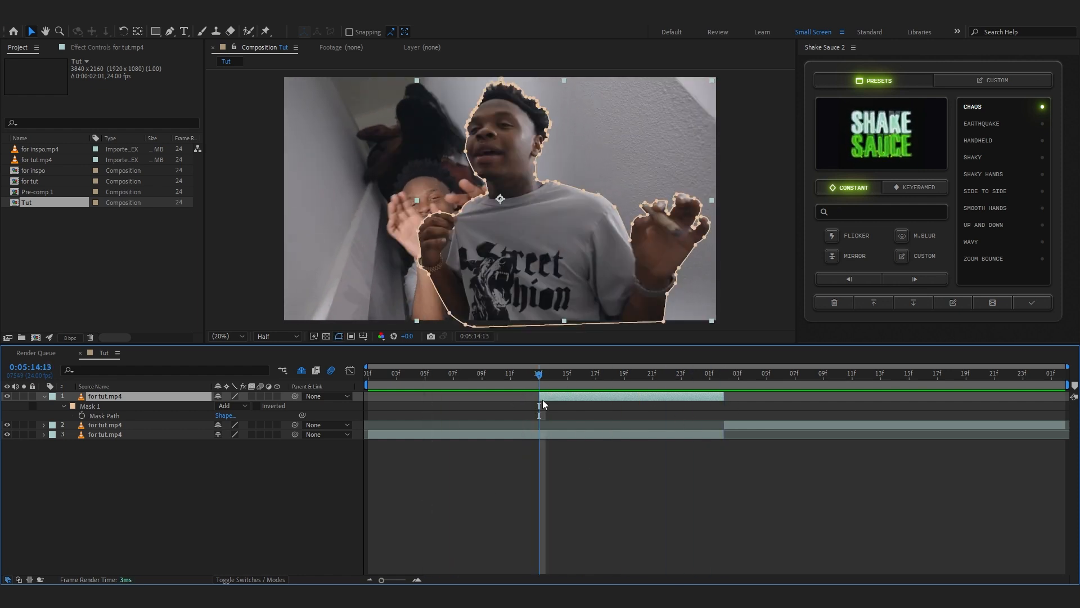
Start a second Pen tool mask on the frozen layer, tracing the shirt's neckline from collar to collar.
{"action": "left_click", "coordinate": [169, 33]}
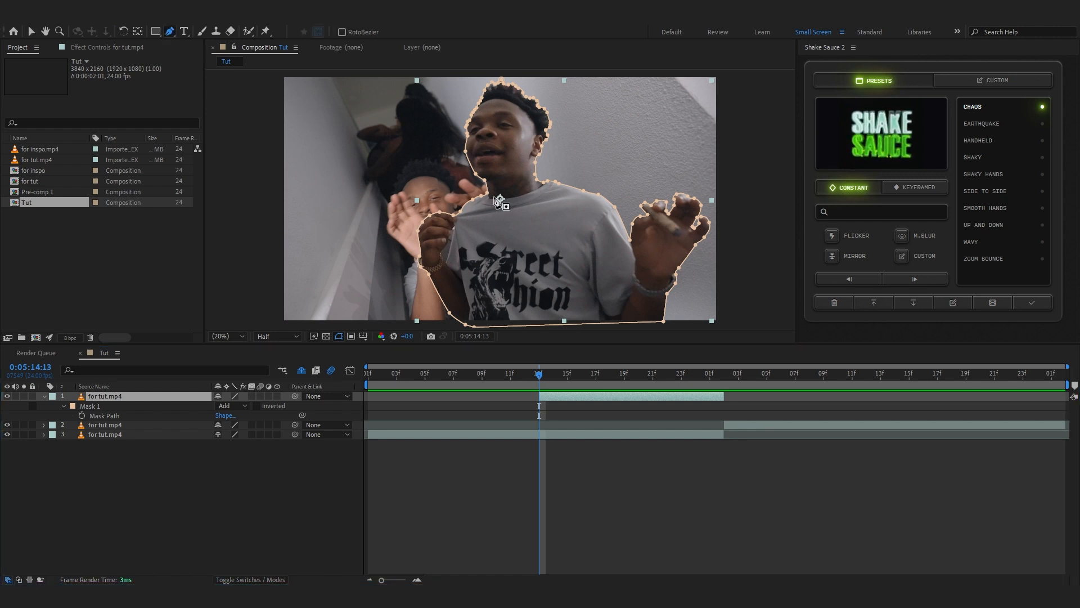
{"action": "scroll", "coordinate": [444, 185], "scroll_direction": "up", "scroll_amount": 5}
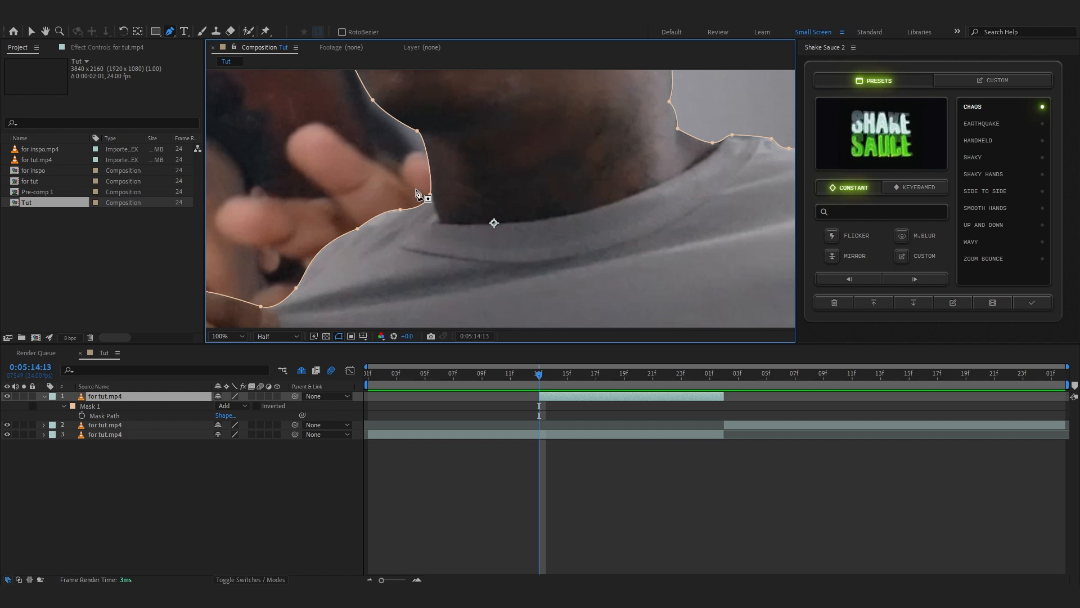
{"action": "scroll", "coordinate": [421, 193], "scroll_direction": "down", "scroll_amount": 1}
{"action": "scroll", "coordinate": [419, 185], "scroll_direction": "up", "scroll_amount": 1}
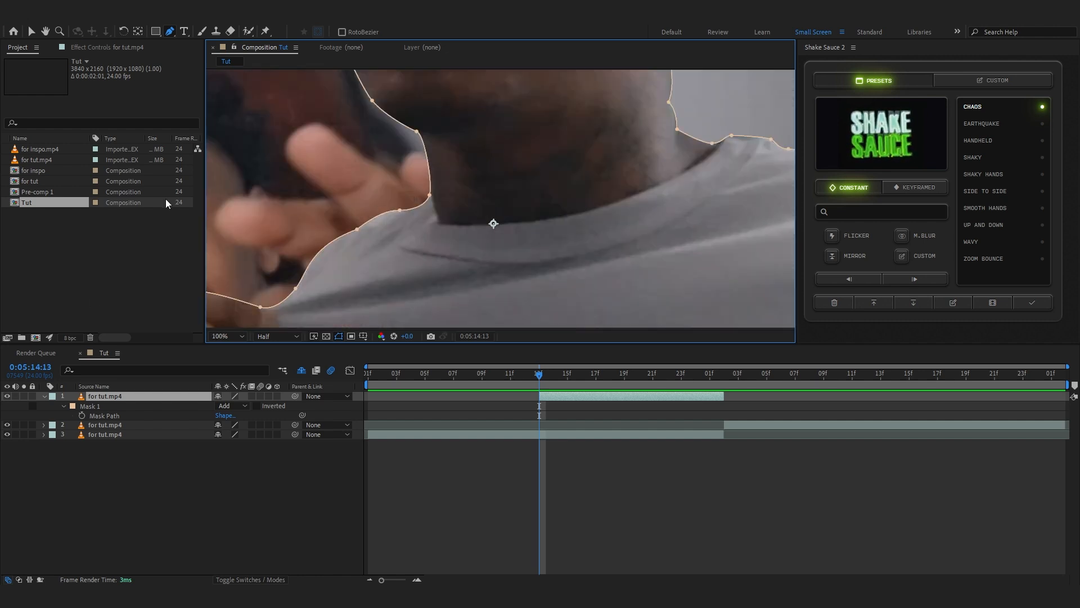
{"action": "left_click", "coordinate": [362, 192]}
{"action": "left_click_drag", "start_coordinate": [411, 187], "coordinate": [437, 210]}
{"action": "left_click", "coordinate": [439, 222]}
{"action": "left_click_drag", "start_coordinate": [501, 224], "coordinate": [521, 221]}
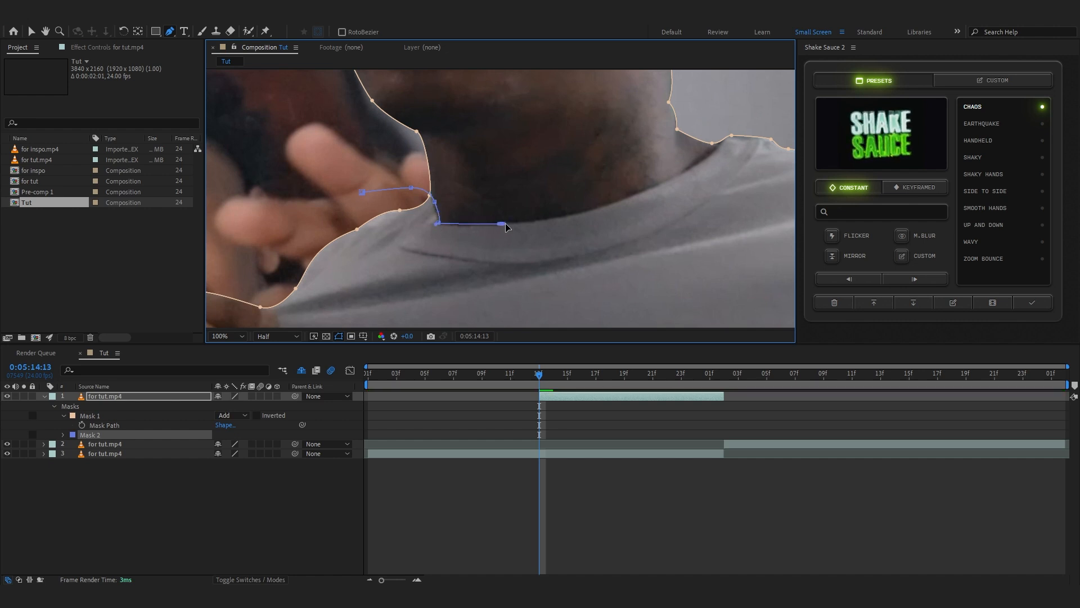
{"action": "left_click_drag", "start_coordinate": [621, 201], "coordinate": [708, 153]}
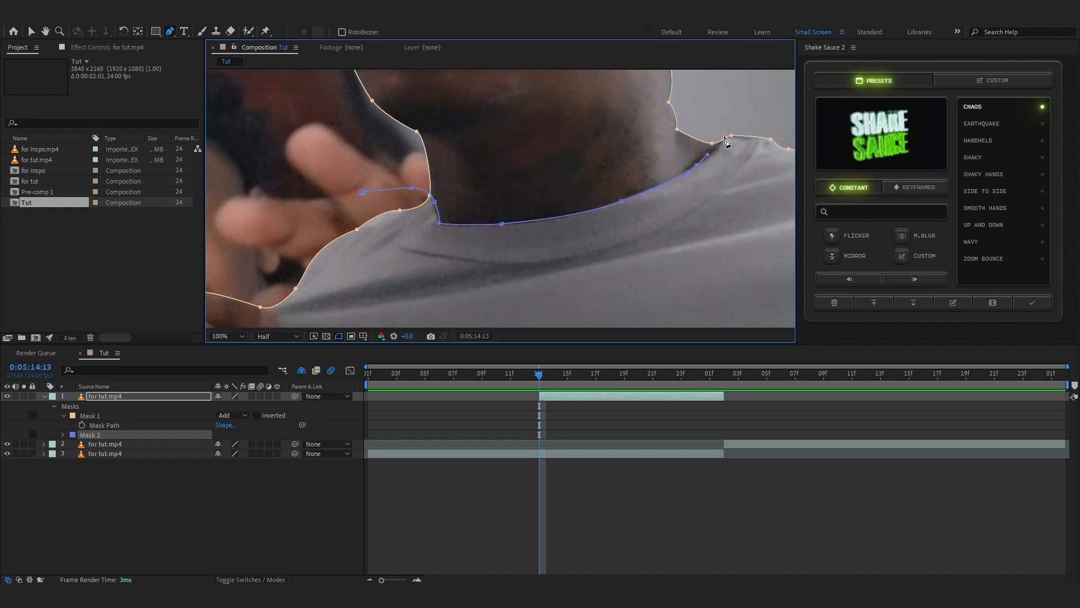
{"action": "scroll", "coordinate": [337, 158], "scroll_direction": "down", "scroll_amount": 6}
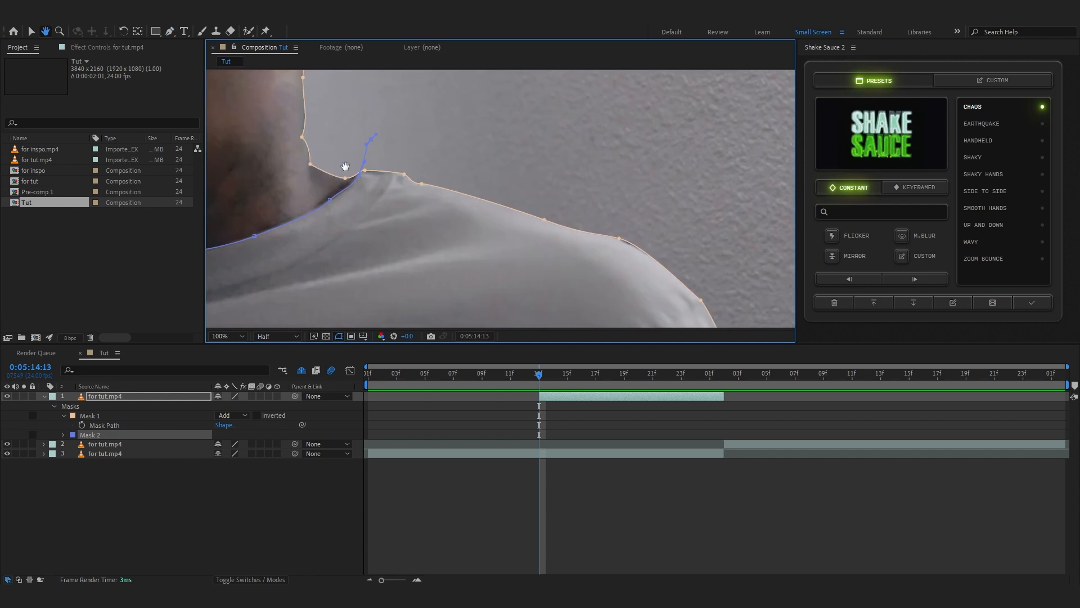
{"action": "scroll", "coordinate": [480, 186], "scroll_direction": "up", "scroll_amount": 2}
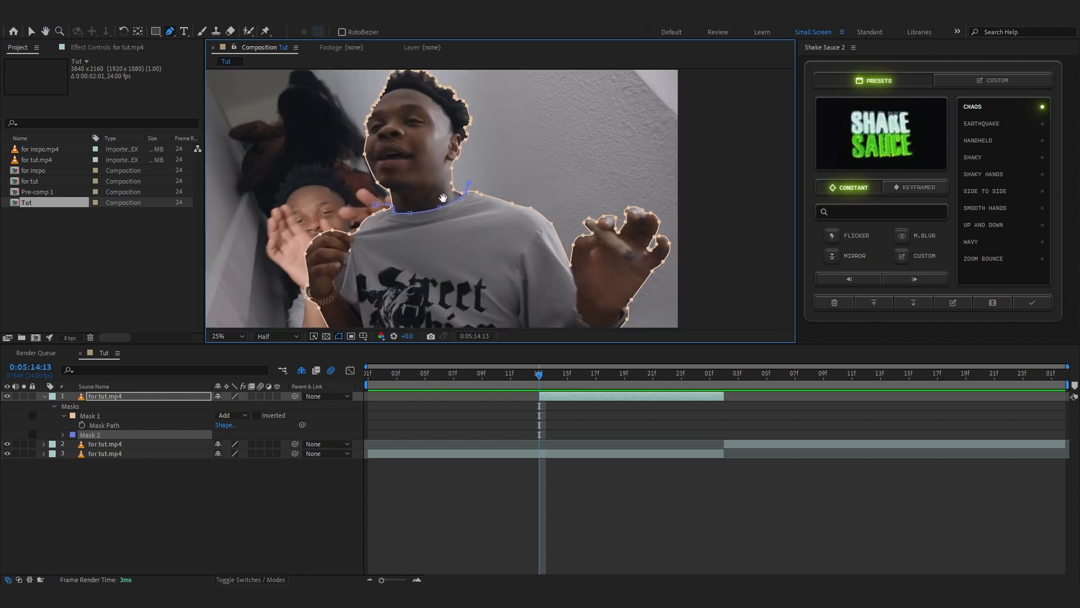
Close the second mask loosely around the shirt, arms and hands, extending it below the frame.
{"action": "left_click", "coordinate": [748, 204]}
{"action": "left_click_drag", "start_coordinate": [747, 205], "coordinate": [729, 108]}
{"action": "left_click", "coordinate": [725, 265]}
{"action": "left_click", "coordinate": [482, 322]}
{"action": "left_click", "coordinate": [261, 259]}
{"action": "left_click_drag", "start_coordinate": [261, 259], "coordinate": [314, 281]}
{"action": "left_click", "coordinate": [297, 188]}
{"action": "left_click_drag", "start_coordinate": [336, 109], "coordinate": [330, 212]}
{"action": "left_click", "coordinate": [363, 185]}
{"action": "left_click", "coordinate": [435, 202]}
{"action": "scroll", "coordinate": [354, 178], "scroll_direction": "down", "scroll_amount": 2}
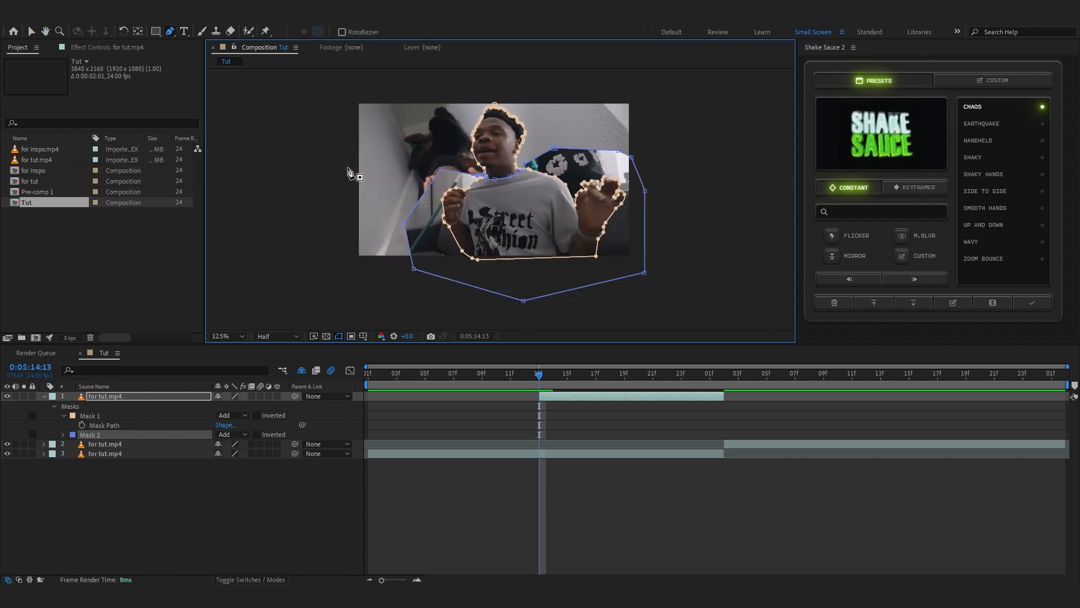
Set Mask 2 to Intersect so the frozen layer keeps only the body below the neckline.
{"action": "key", "text": "m"}
{"action": "key", "text": "m"}
{"action": "key", "text": "m"}
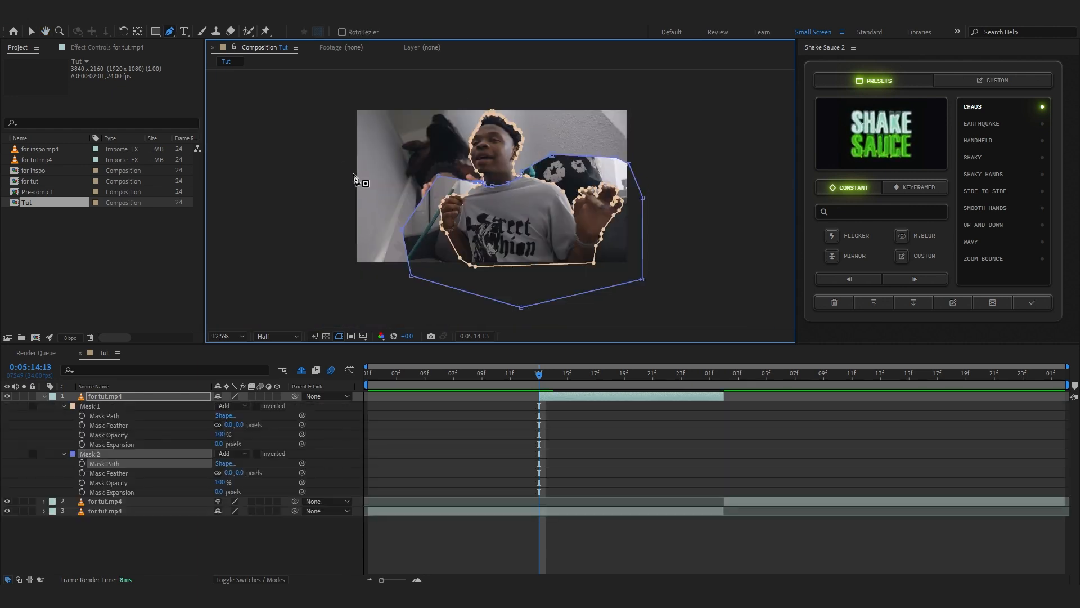
{"action": "left_click", "coordinate": [112, 473]}
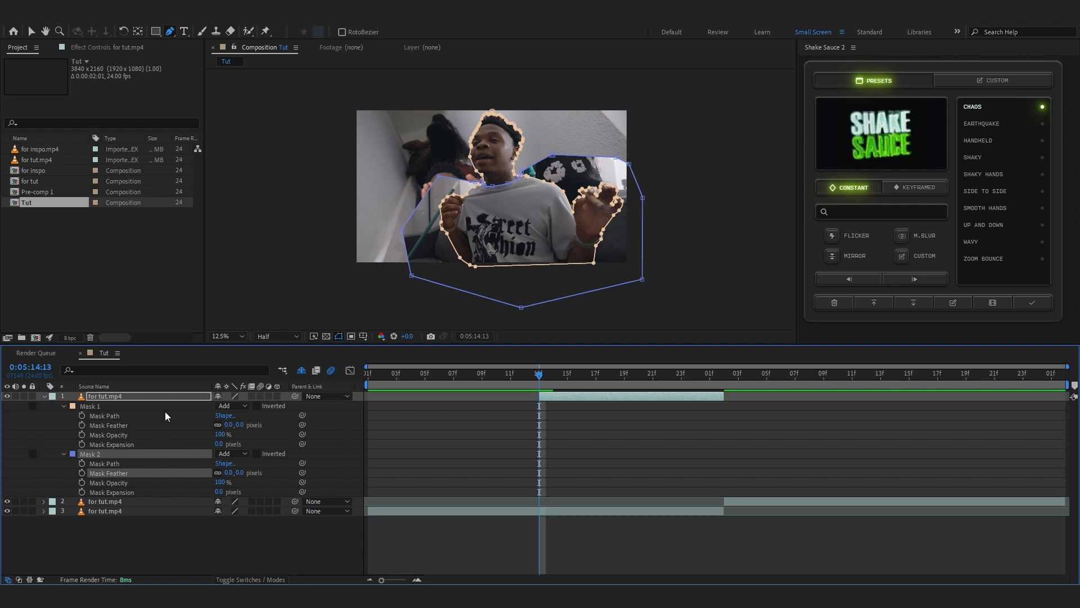
{"action": "left_click", "coordinate": [224, 454]}
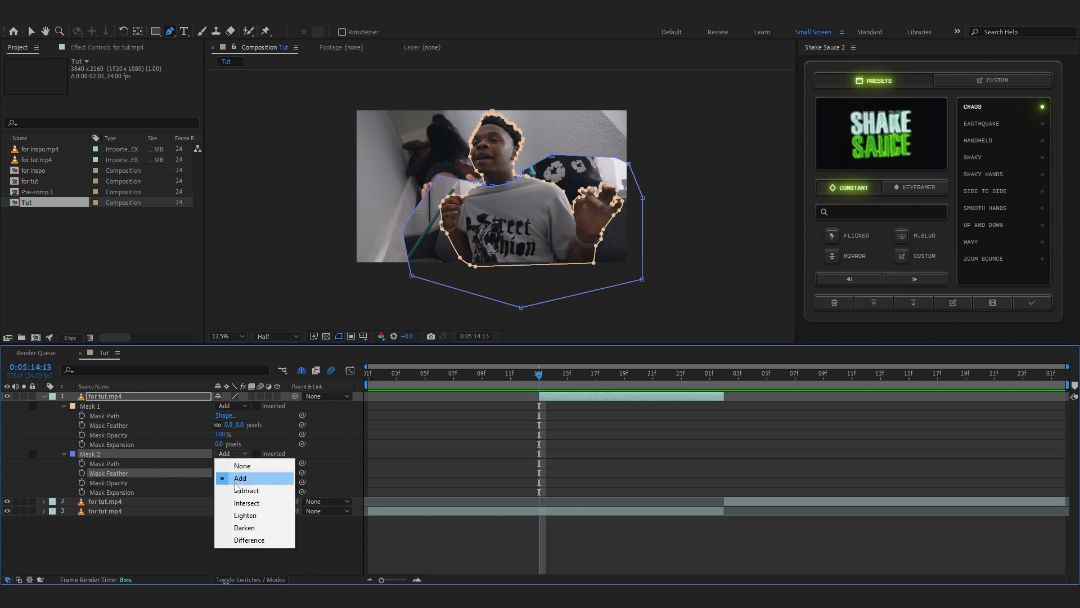
{"action": "left_click", "coordinate": [251, 503]}
{"action": "key", "text": "v"}
{"action": "scroll", "coordinate": [556, 258], "scroll_direction": "up", "scroll_amount": 1}
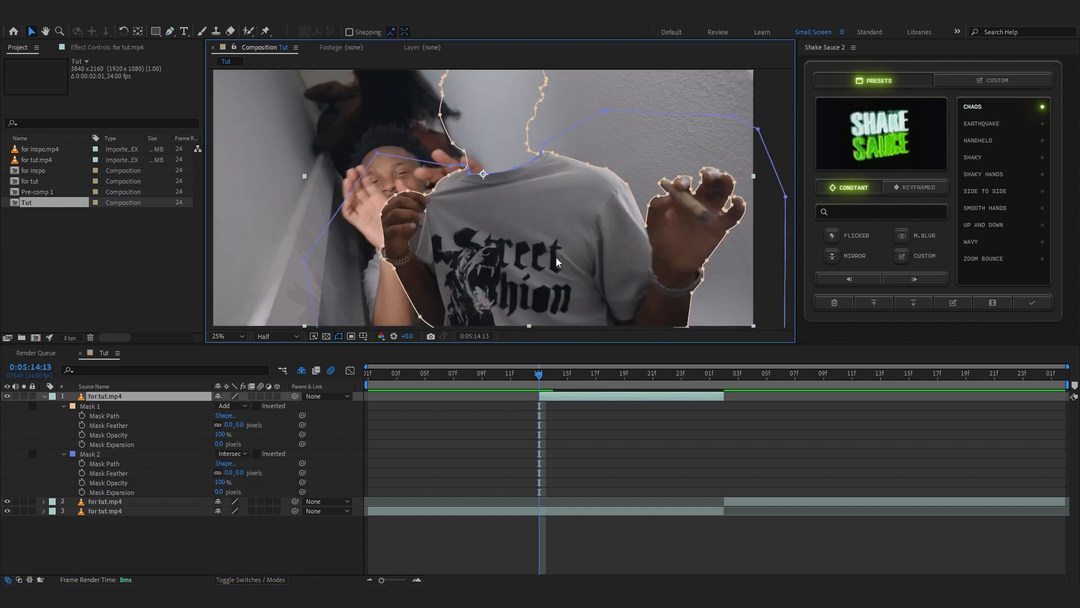
{"action": "scroll", "coordinate": [556, 245], "scroll_direction": "up", "scroll_amount": 2}
{"action": "scroll", "coordinate": [548, 224], "scroll_direction": "down", "scroll_amount": 4}
{"action": "scroll", "coordinate": [525, 205], "scroll_direction": "up", "scroll_amount": 2}
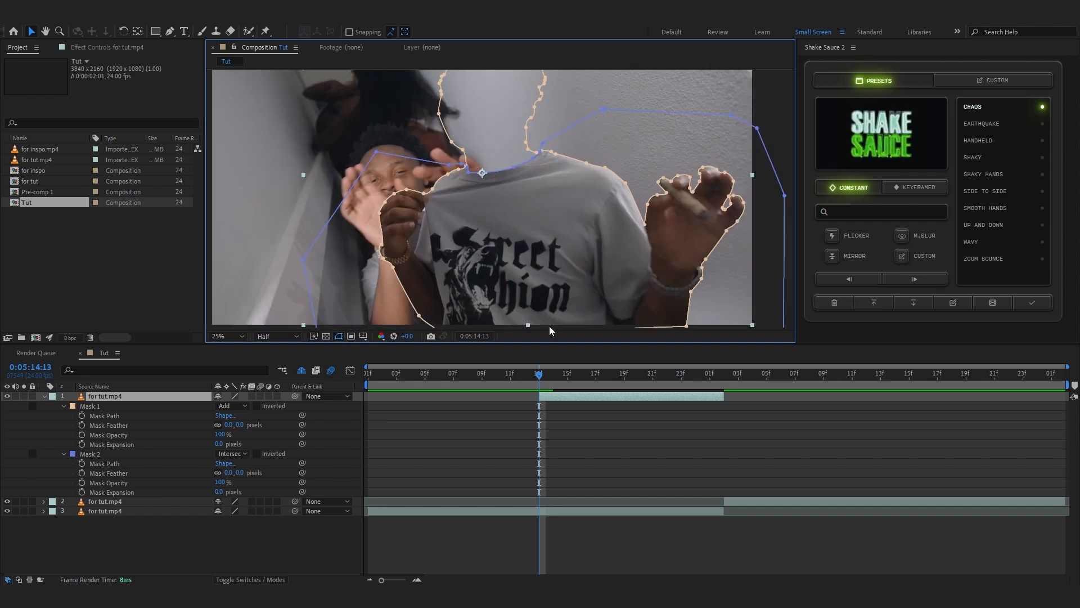
{"action": "left_click_drag", "start_coordinate": [550, 326], "coordinate": [550, 345]}
{"action": "left_click", "coordinate": [243, 336]}
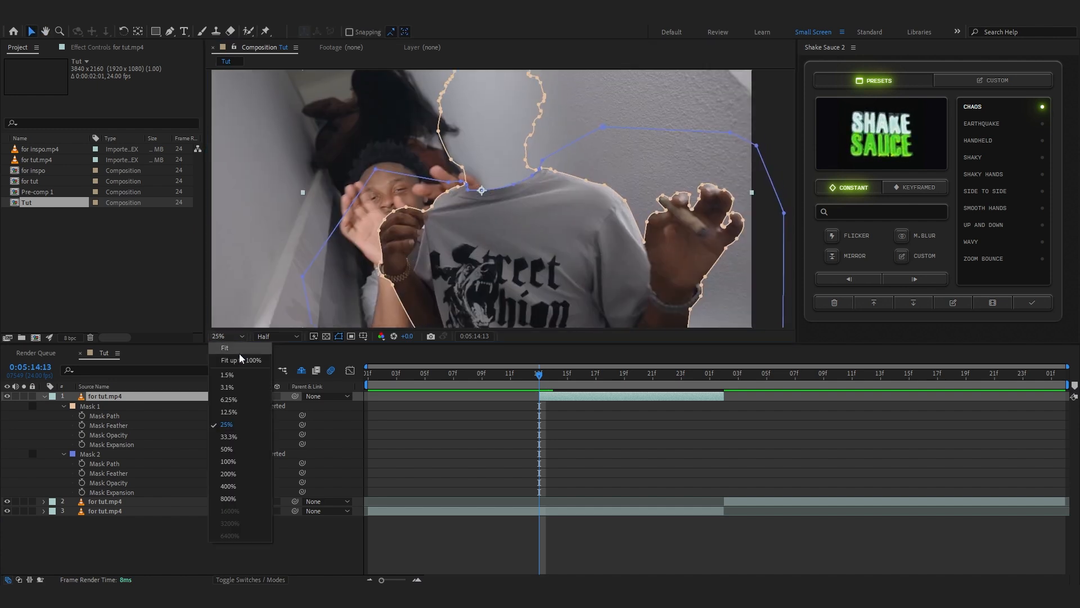
{"action": "left_click", "coordinate": [238, 354]}
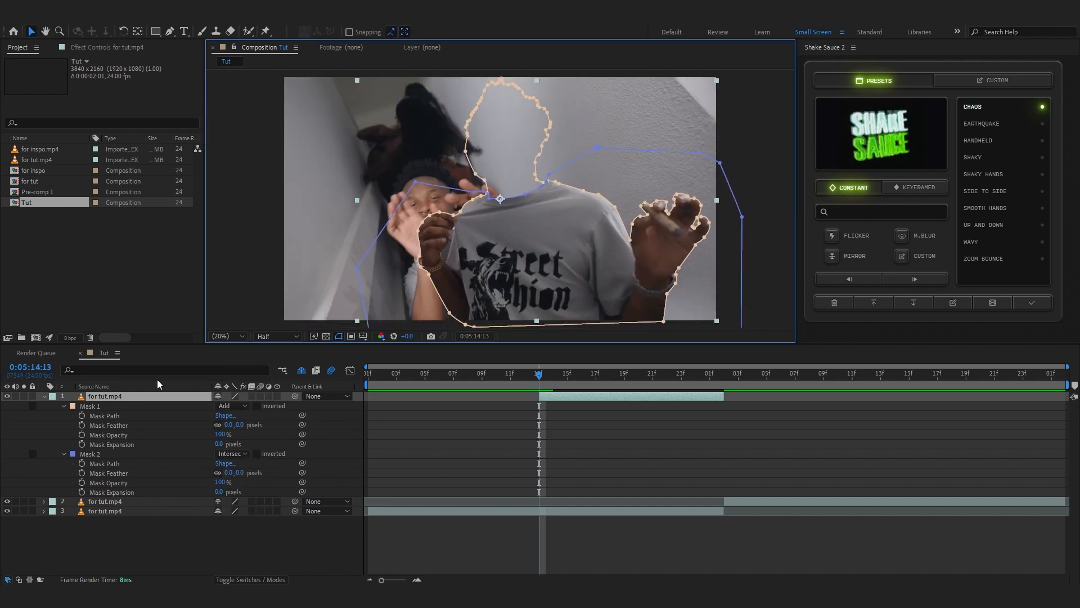
Duplicate the body layer and invert Mask 2 on the copy to isolate the head.
{"action": "key", "text": "ctrl+d"}
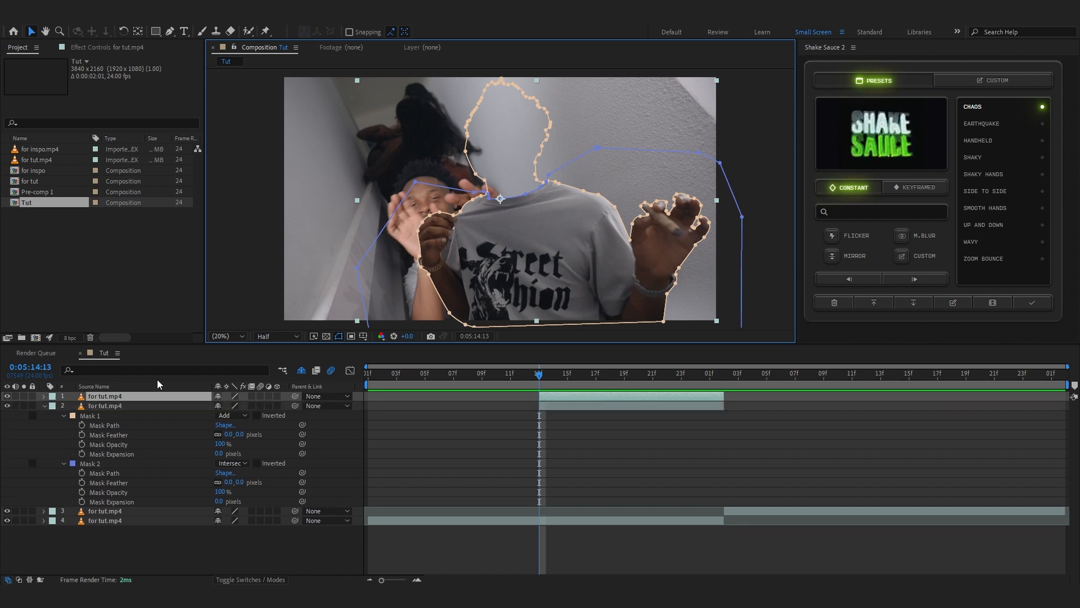
{"action": "key", "text": "m"}
{"action": "left_click", "coordinate": [147, 425]}
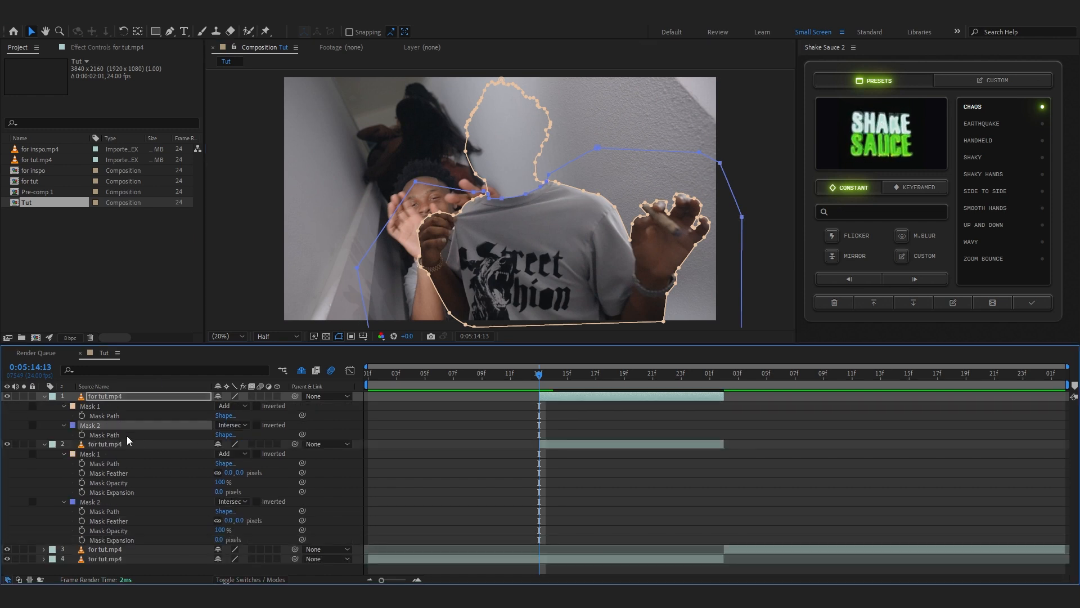
{"action": "left_click", "coordinate": [257, 425]}
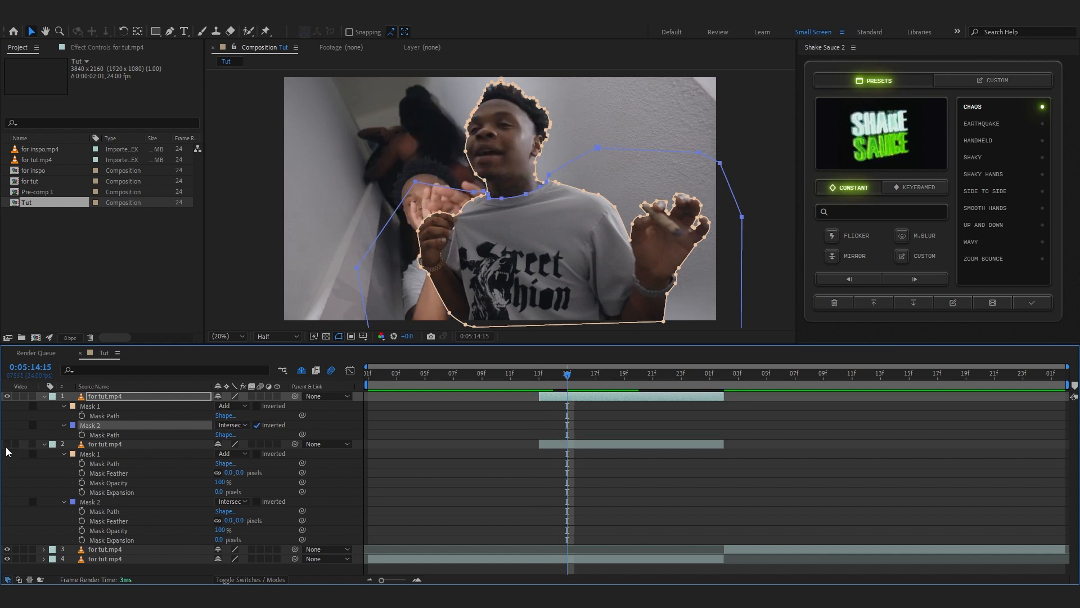
Examine the head cut-out on its own, make the body layer visible again and collapse the expanded mask properties.
{"action": "scroll", "coordinate": [514, 181], "scroll_direction": "up", "scroll_amount": 6}
{"action": "scroll", "coordinate": [529, 174], "scroll_direction": "down", "scroll_amount": 9}
{"action": "scroll", "coordinate": [536, 170], "scroll_direction": "up", "scroll_amount": 5}
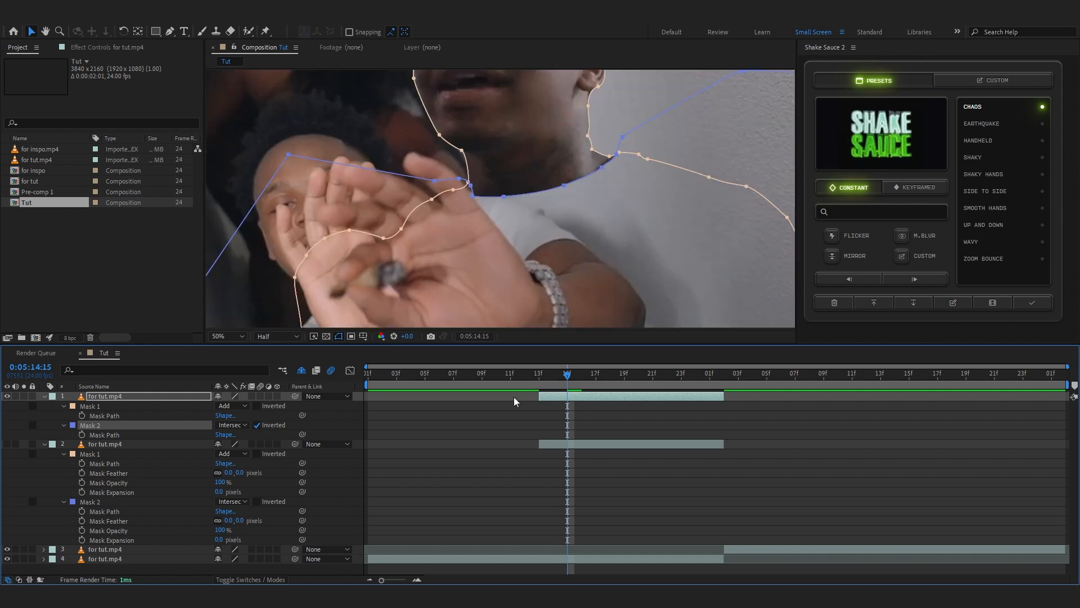
{"action": "left_click", "coordinate": [467, 417]}
{"action": "scroll", "coordinate": [482, 249], "scroll_direction": "down", "scroll_amount": 4}
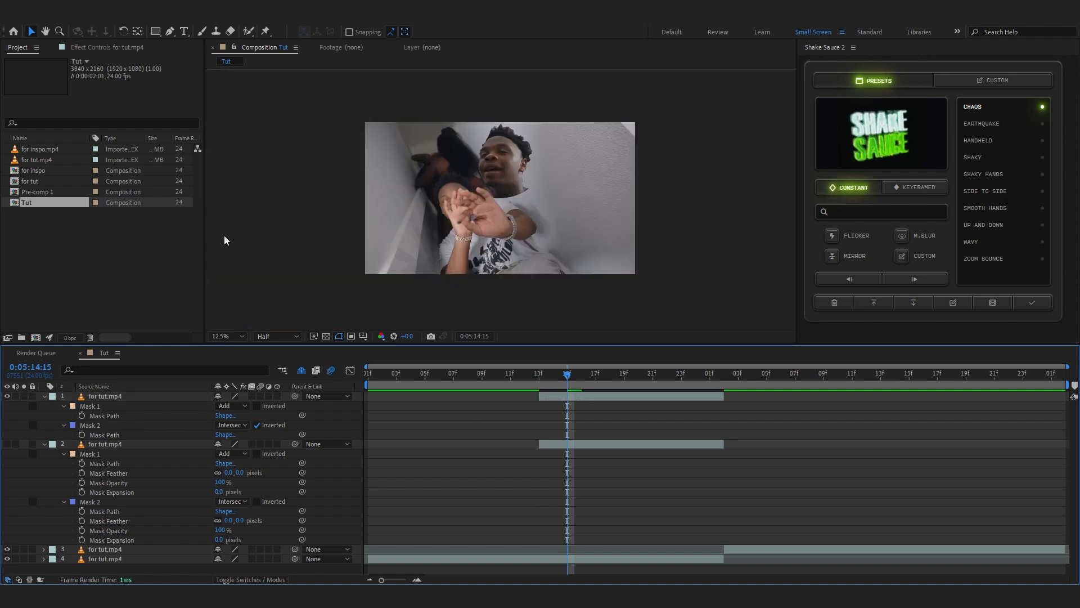
{"action": "left_click", "coordinate": [7, 444]}
{"action": "key", "text": "u"}
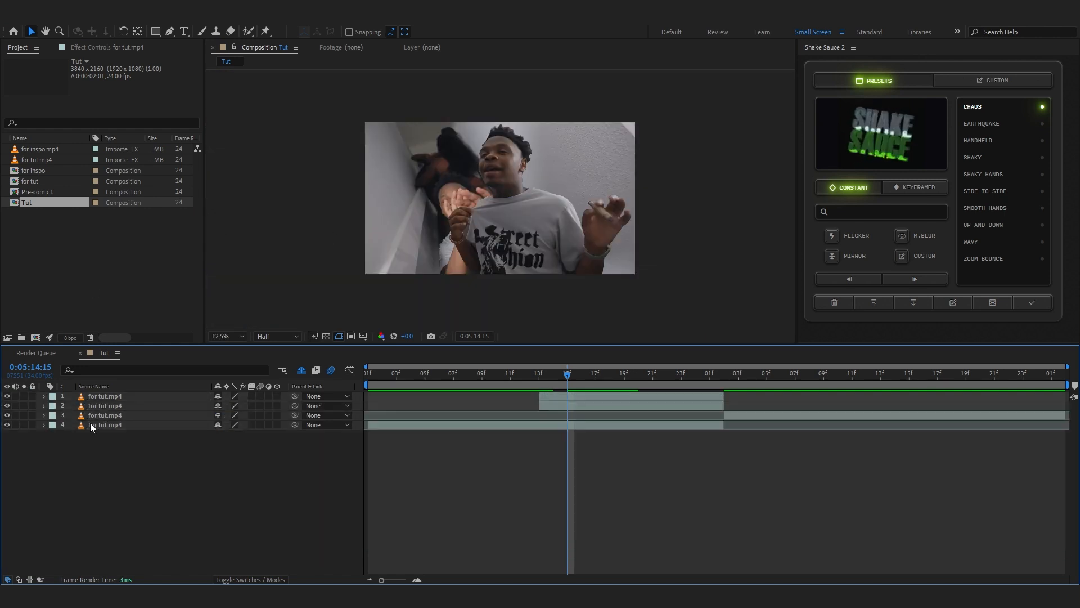
Move the body layer's anchor point from the neckline to the middle of the chest.
{"action": "left_click", "coordinate": [97, 406]}
{"action": "scroll", "coordinate": [422, 194], "scroll_direction": "up", "scroll_amount": 3}
{"action": "left_click_drag", "start_coordinate": [427, 201], "coordinate": [425, 188]}
{"action": "scroll", "coordinate": [425, 187], "scroll_direction": "down", "scroll_amount": 2}
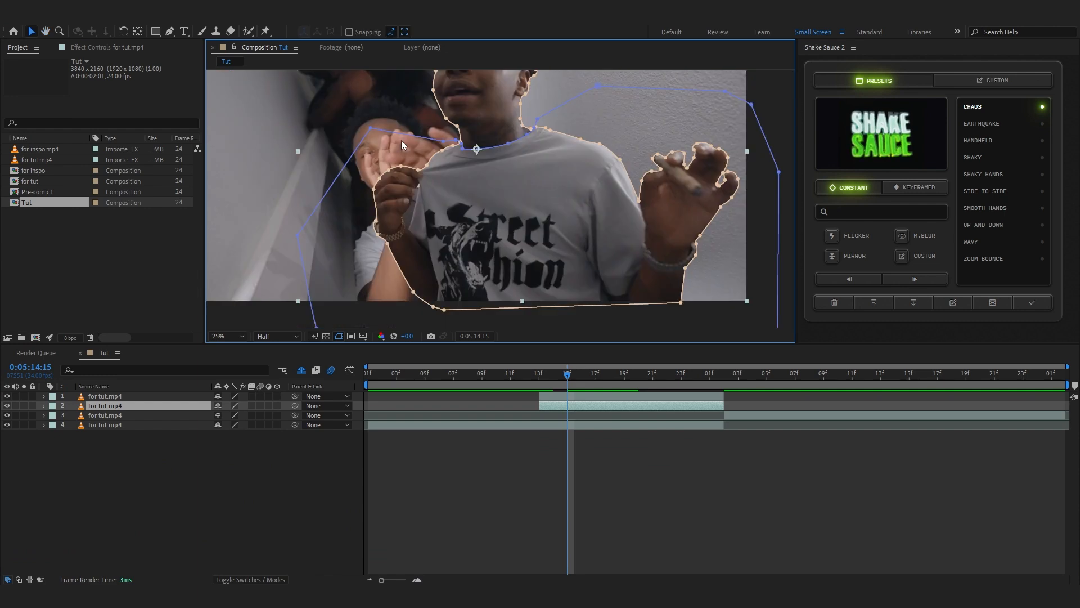
{"action": "left_click", "coordinate": [139, 32]}
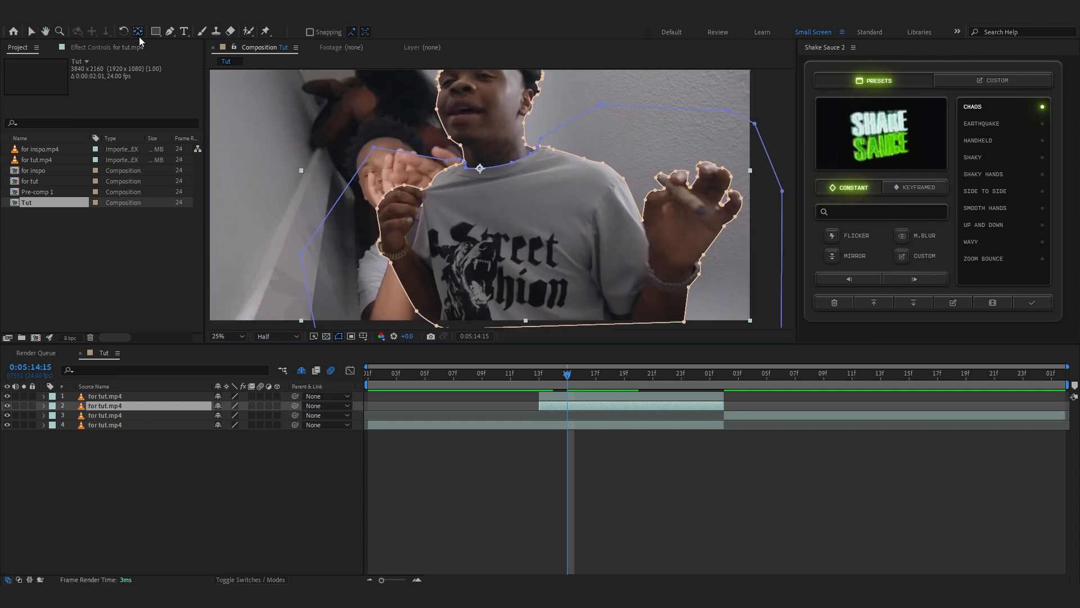
{"action": "left_click", "coordinate": [479, 169]}
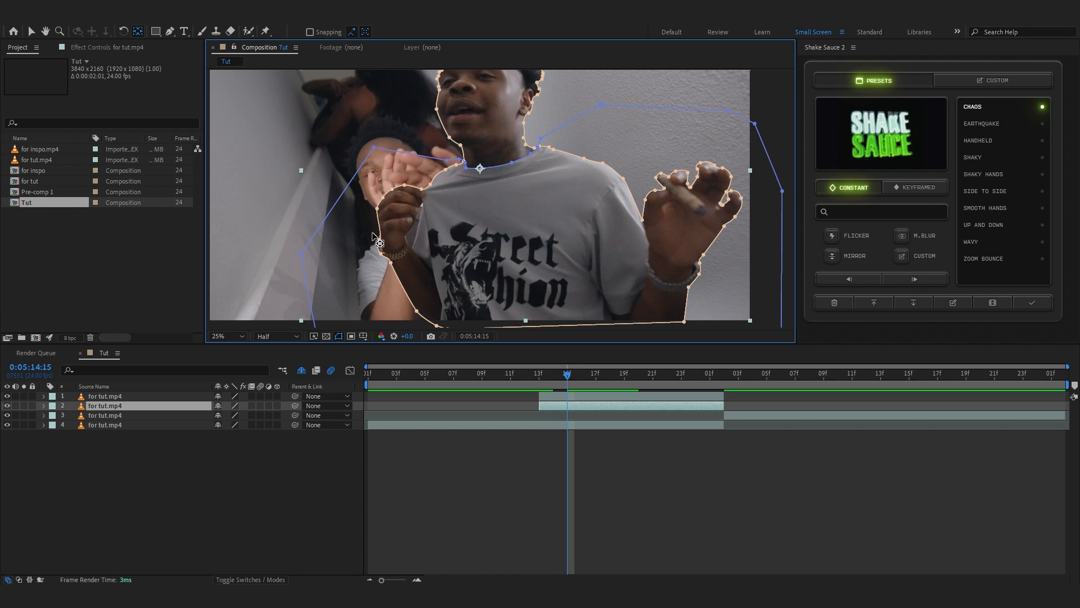
{"action": "left_click_drag", "start_coordinate": [480, 168], "coordinate": [516, 249]}
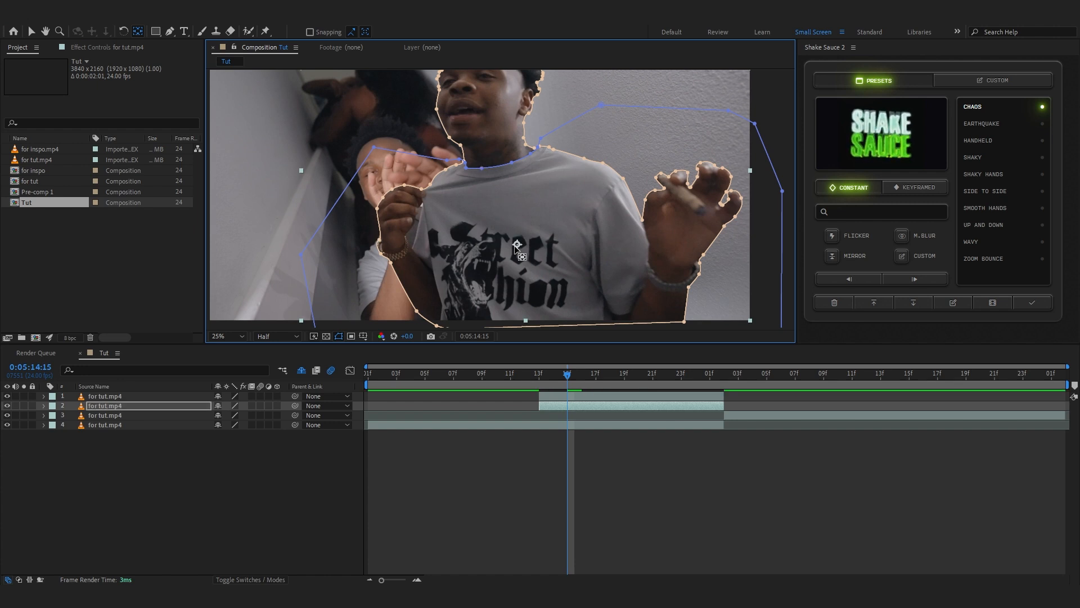
{"action": "key", "text": "comma"}
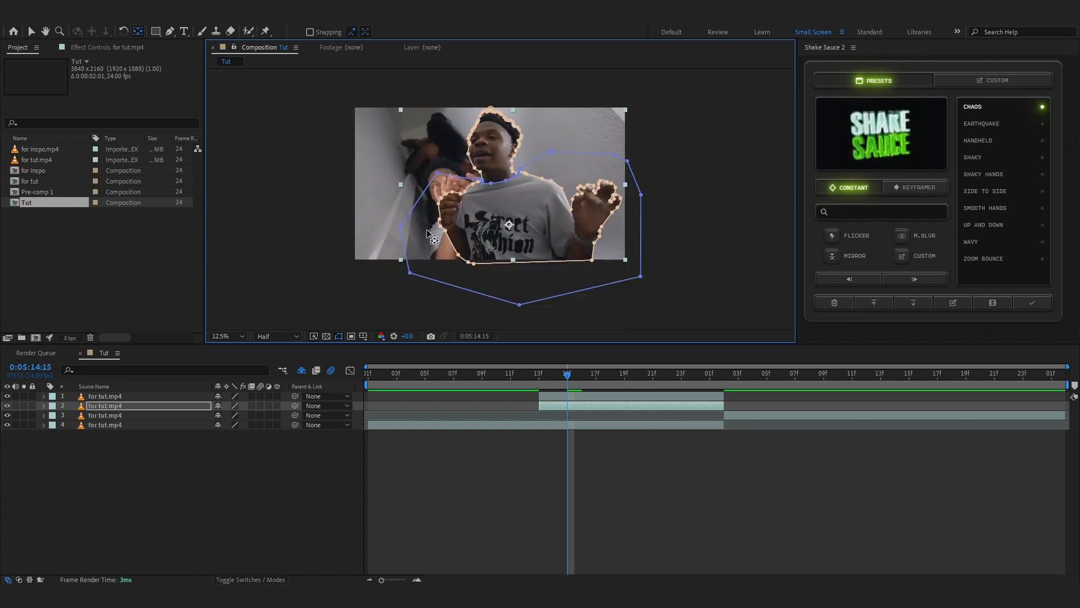
Move the head layer's anchor point from the neckline up to the middle of the face and deselect the layer.
{"action": "left_click", "coordinate": [128, 397]}
{"action": "scroll", "coordinate": [490, 190], "scroll_direction": "up", "scroll_amount": 2}
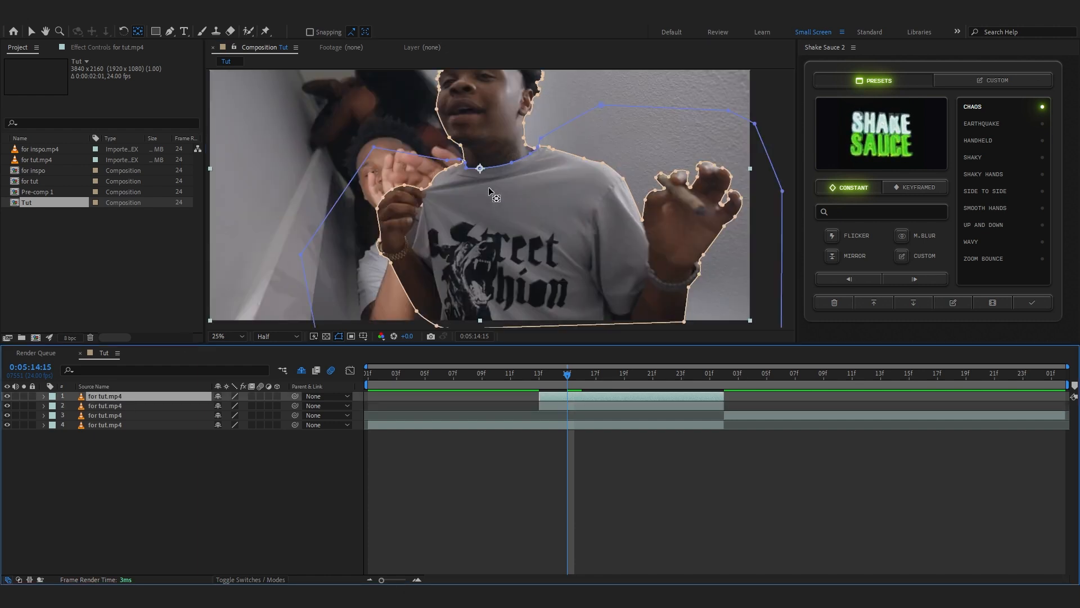
{"action": "mouse_move", "coordinate": [459, 148]}
{"action": "left_mouse_down"}
{"action": "mouse_move", "coordinate": [456, 305]}
{"action": "mouse_move", "coordinate": [479, 160]}
{"action": "mouse_move", "coordinate": [468, 146]}
{"action": "left_mouse_up"}
{"action": "scroll", "coordinate": [475, 168], "scroll_direction": "down", "scroll_amount": 2}
{"action": "key", "text": "F2"}
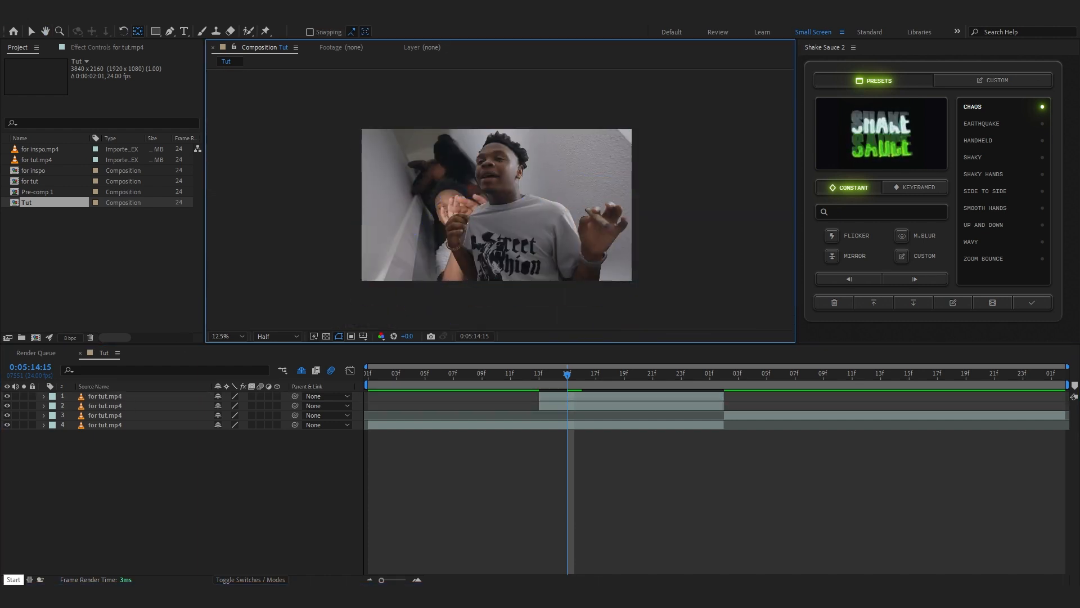
Select the body layer and show its Scale property.
{"action": "left_click", "coordinate": [106, 405]}
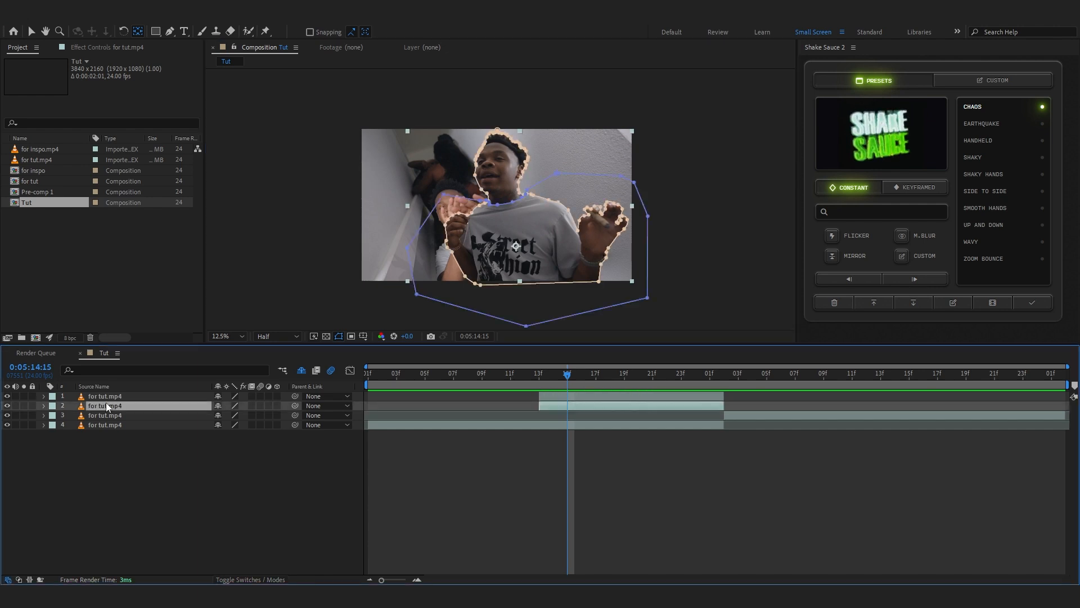
{"action": "key", "text": "alt+slash"}
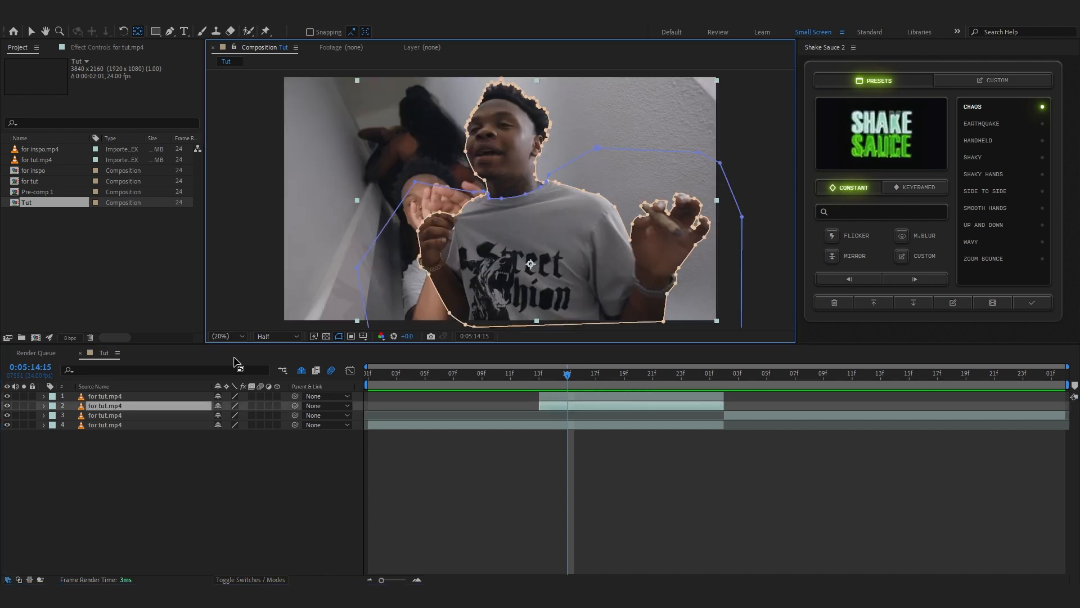
{"action": "key", "text": "s"}
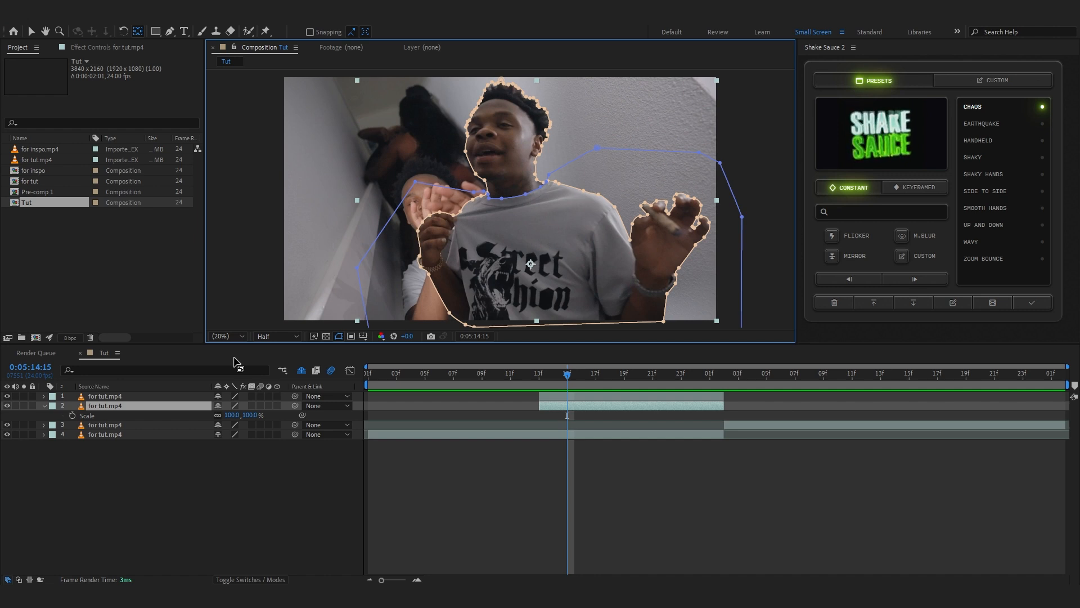
Move the body layer's anchor point from the chest to the cut-out's bottom edge, below the raised arm on the right.
{"action": "scroll", "coordinate": [512, 261], "scroll_direction": "up", "scroll_amount": 5}
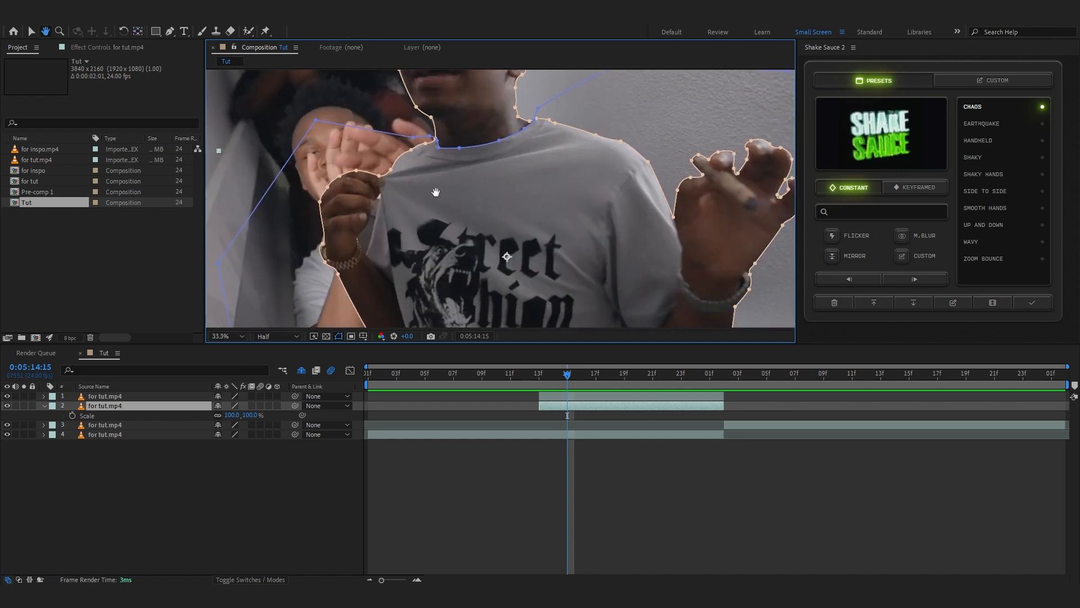
{"action": "scroll", "coordinate": [429, 185], "scroll_direction": "down", "scroll_amount": 2}
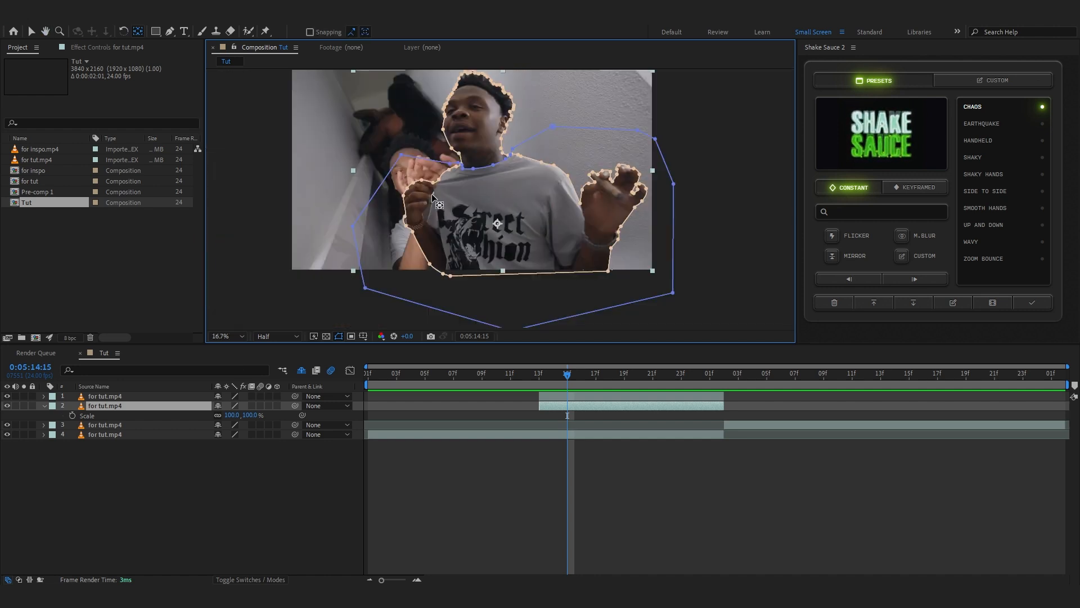
{"action": "scroll", "coordinate": [433, 196], "scroll_direction": "up", "scroll_amount": 2}
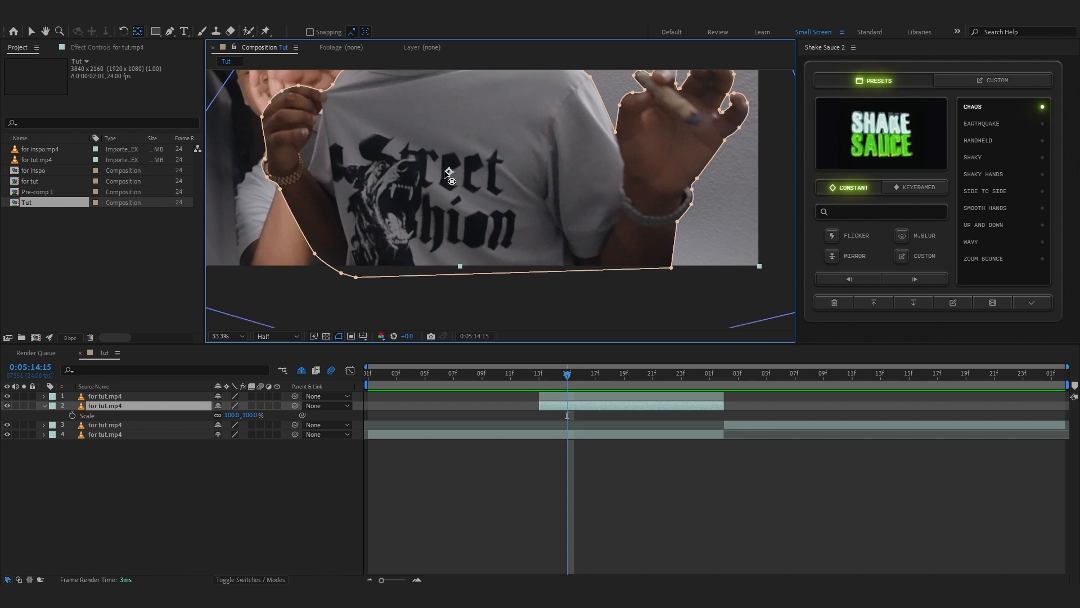
{"action": "left_click_drag", "start_coordinate": [447, 171], "coordinate": [513, 196]}
{"action": "left_click_drag", "start_coordinate": [613, 242], "coordinate": [672, 271]}
{"action": "scroll", "coordinate": [673, 253], "scroll_direction": "down", "scroll_amount": 2}
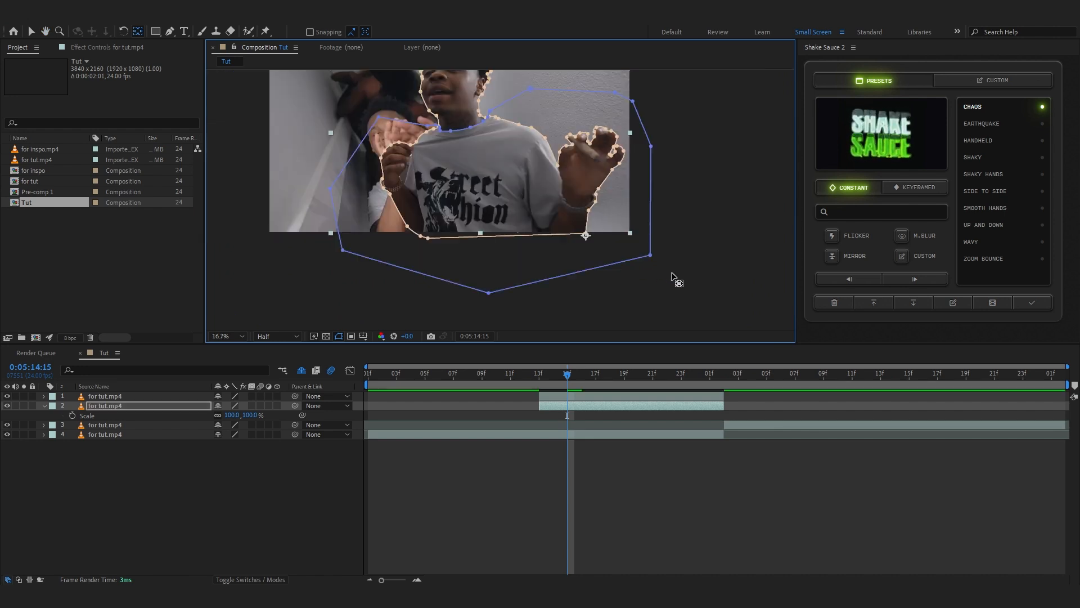
{"action": "left_click_drag", "start_coordinate": [586, 235], "coordinate": [572, 236]}
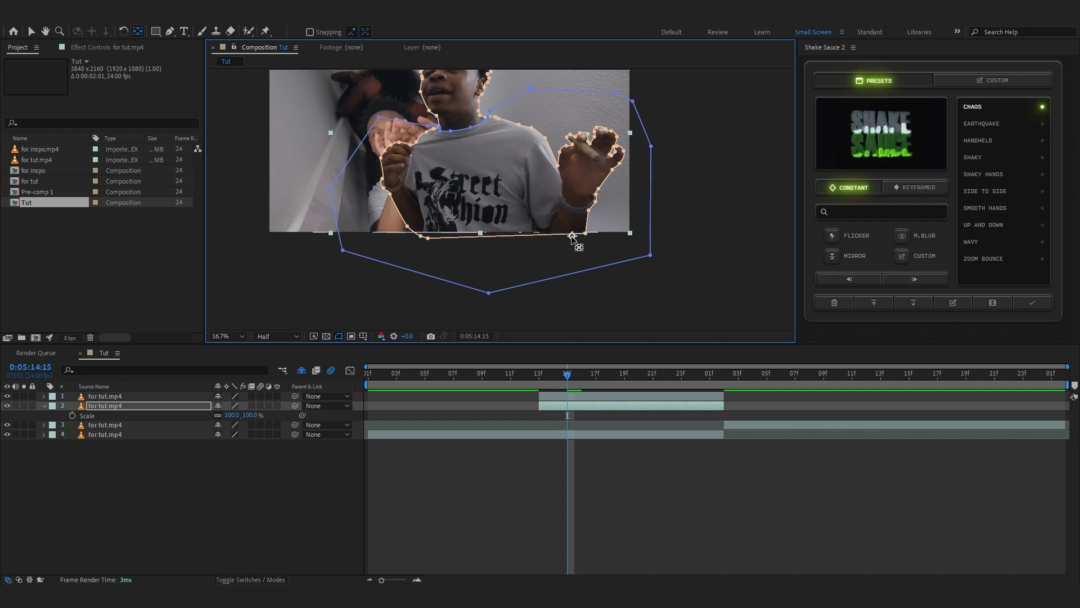
{"action": "left_click_drag", "start_coordinate": [572, 237], "coordinate": [585, 282]}
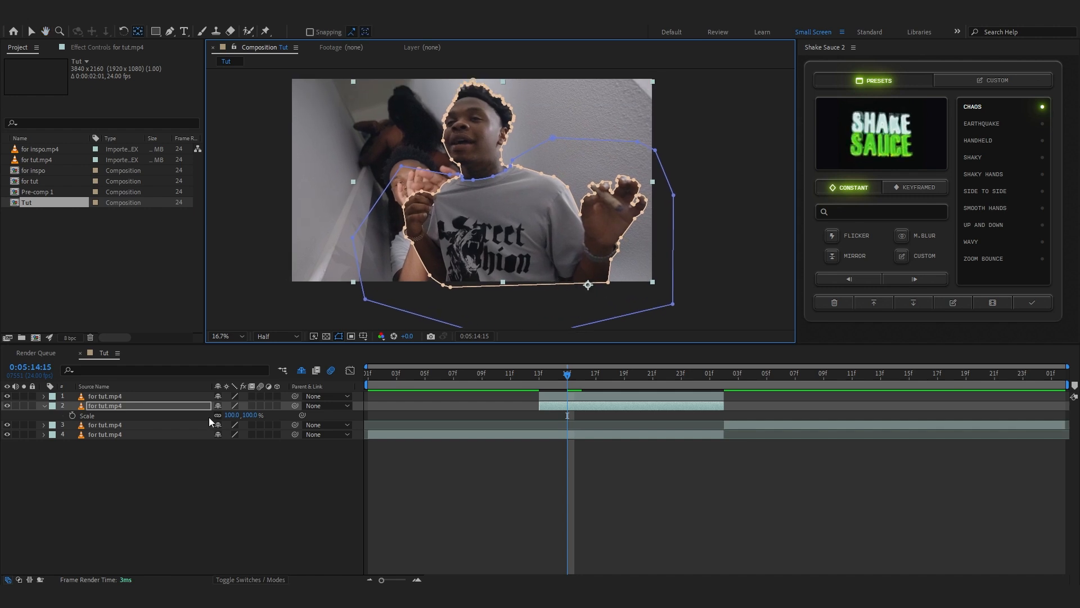
Unlink the body layer's Scale proportions, keyframe Scale at 100% and place that keyframe at the layer's end, 0:05:15:02.
{"action": "left_click_drag", "start_coordinate": [228, 414], "coordinate": [613, 383]}
{"action": "key", "text": "ctrl+z"}
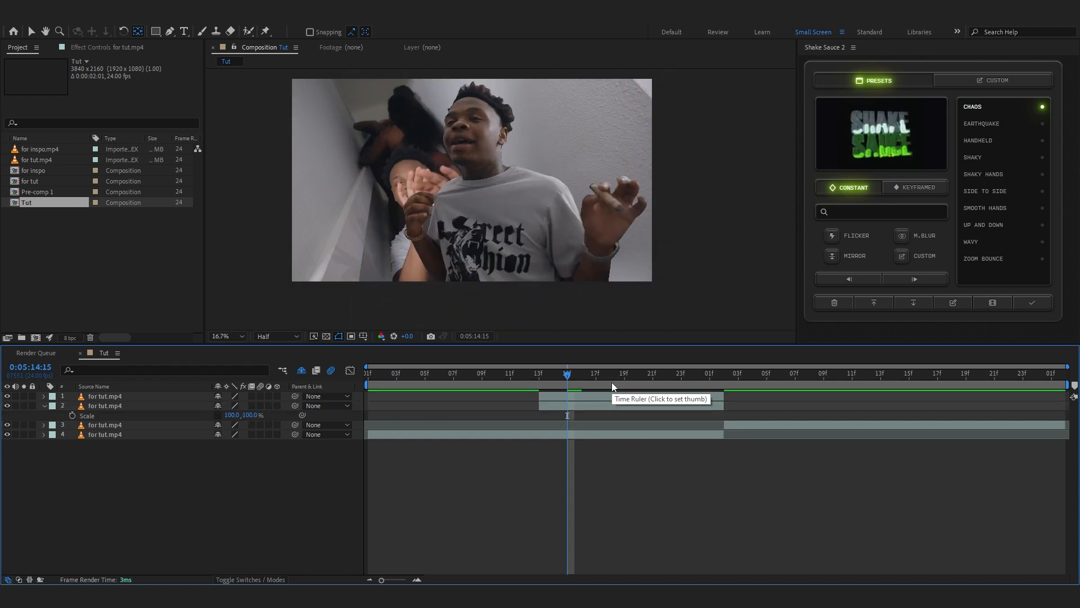
{"action": "left_click", "coordinate": [72, 415]}
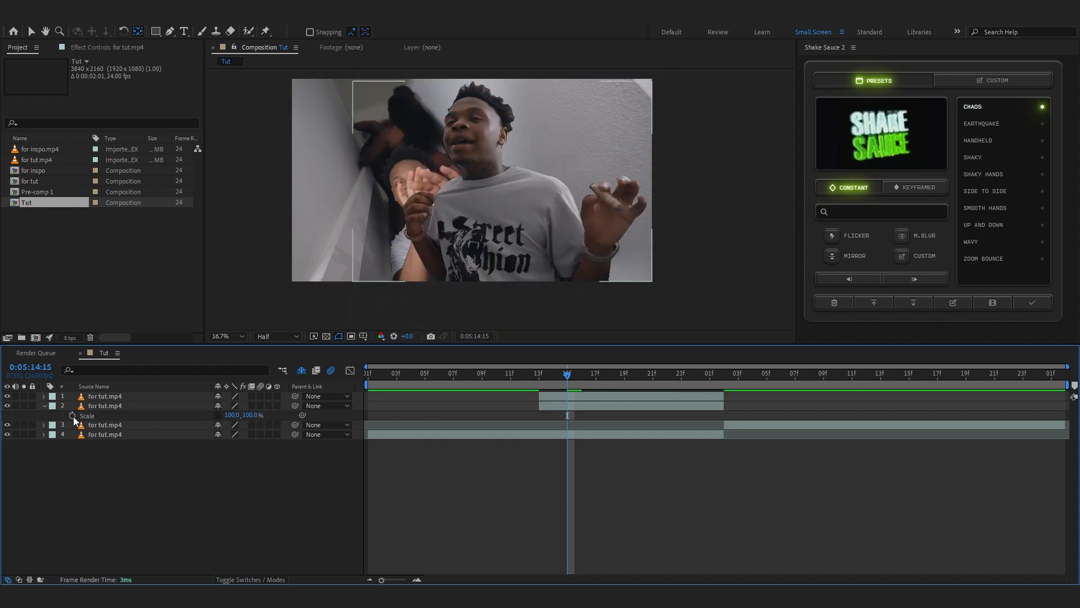
{"action": "left_click_drag", "start_coordinate": [567, 415], "coordinate": [724, 416]}
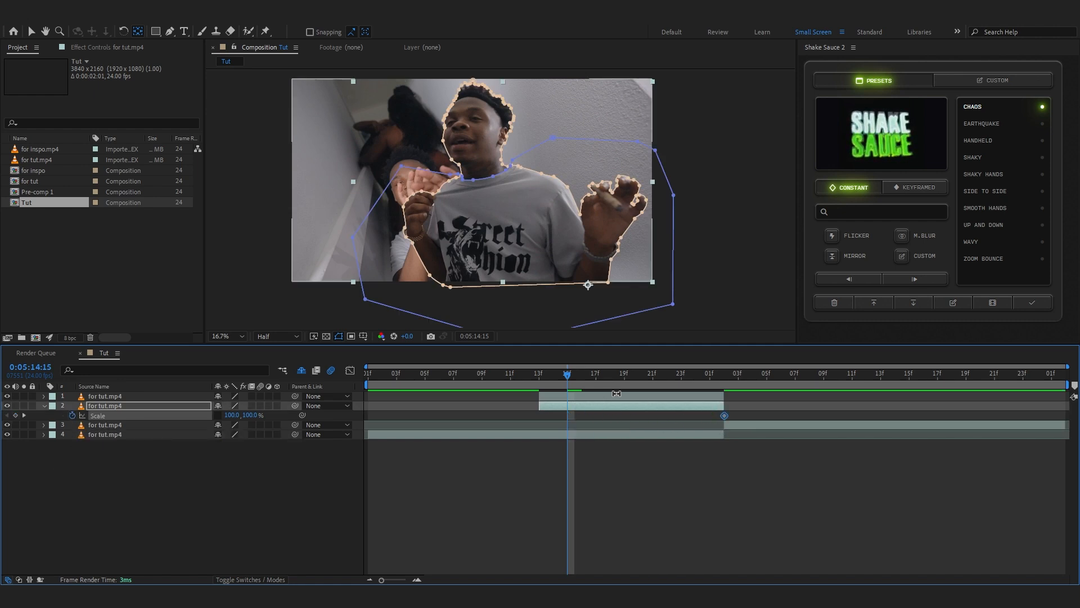
Go to the body layer's first frame, 0:05:14:13, and shrink its Scale to 1.0, -19.0%.
{"action": "key", "text": "Page_Up"}
{"action": "key", "text": "Page_Up"}
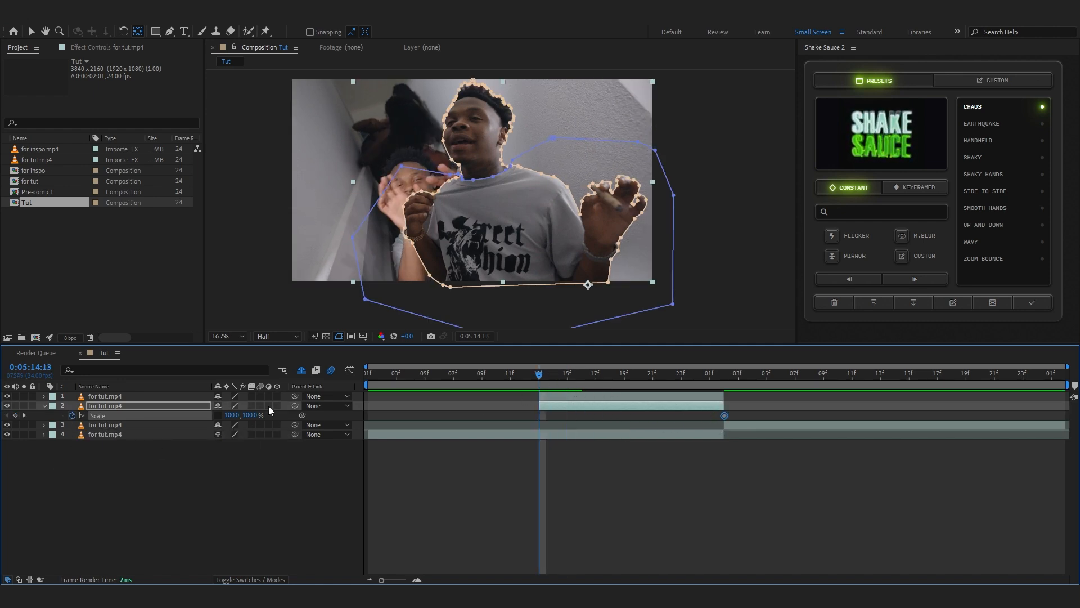
{"action": "left_click_drag", "start_coordinate": [236, 415], "coordinate": [191, 430]}
{"action": "scroll", "coordinate": [427, 208], "scroll_direction": "up", "scroll_amount": 2}
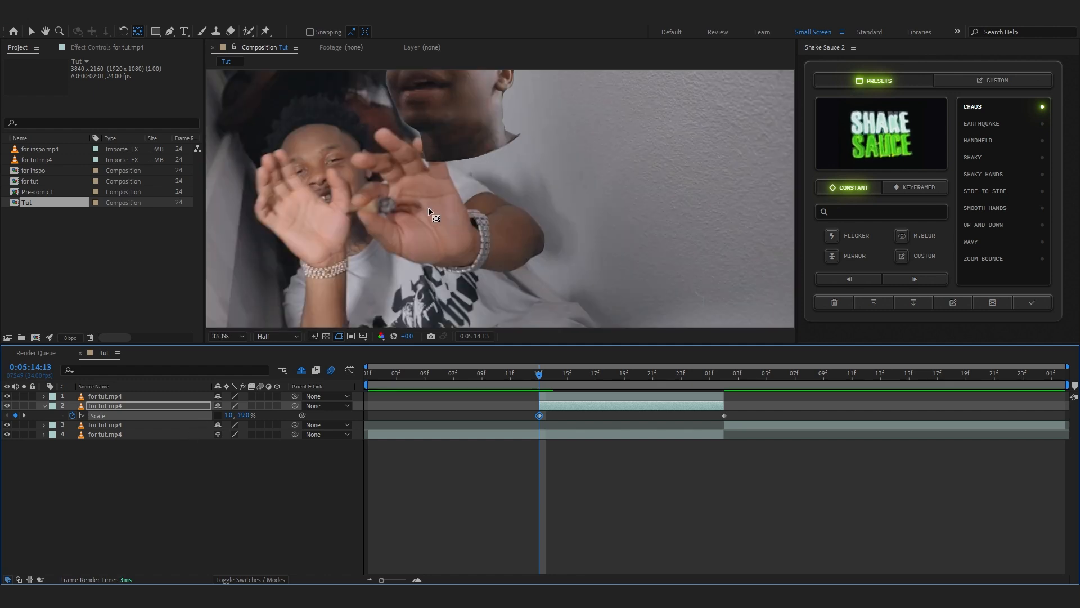
{"action": "left_click_drag", "start_coordinate": [427, 281], "coordinate": [461, 74]}
{"action": "scroll", "coordinate": [538, 130], "scroll_direction": "down", "scroll_amount": 4}
{"action": "left_click_drag", "start_coordinate": [537, 129], "coordinate": [555, 158]}
{"action": "scroll", "coordinate": [554, 160], "scroll_direction": "up", "scroll_amount": 2}
{"action": "scroll", "coordinate": [555, 160], "scroll_direction": "up", "scroll_amount": 1}
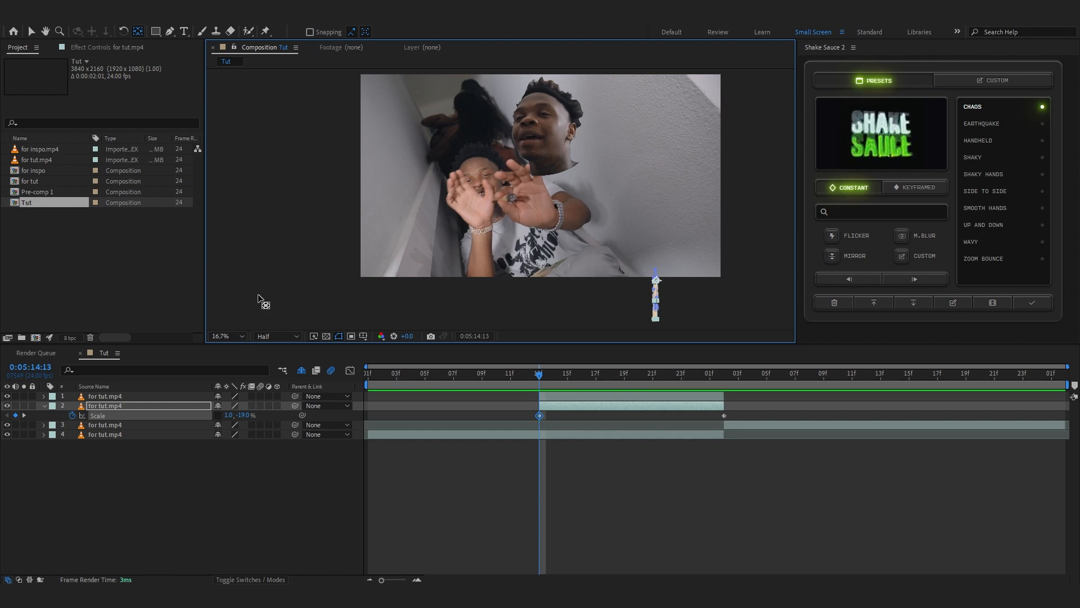
Set the body layer's starting Scale keyframe to 6.0, -80.0%.
{"action": "mouse_move", "coordinate": [243, 415]}
{"action": "left_mouse_down"}
{"action": "mouse_move", "coordinate": [230, 418]}
{"action": "mouse_move", "coordinate": [238, 417]}
{"action": "left_mouse_up"}
{"action": "key", "text": "space"}
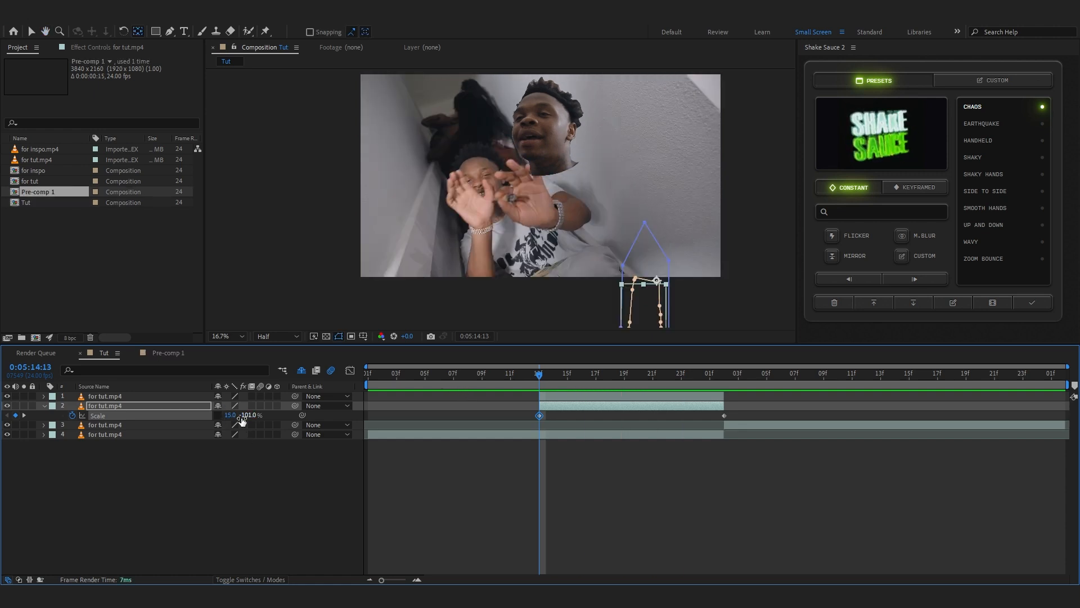
{"action": "left_click", "coordinate": [228, 414]}
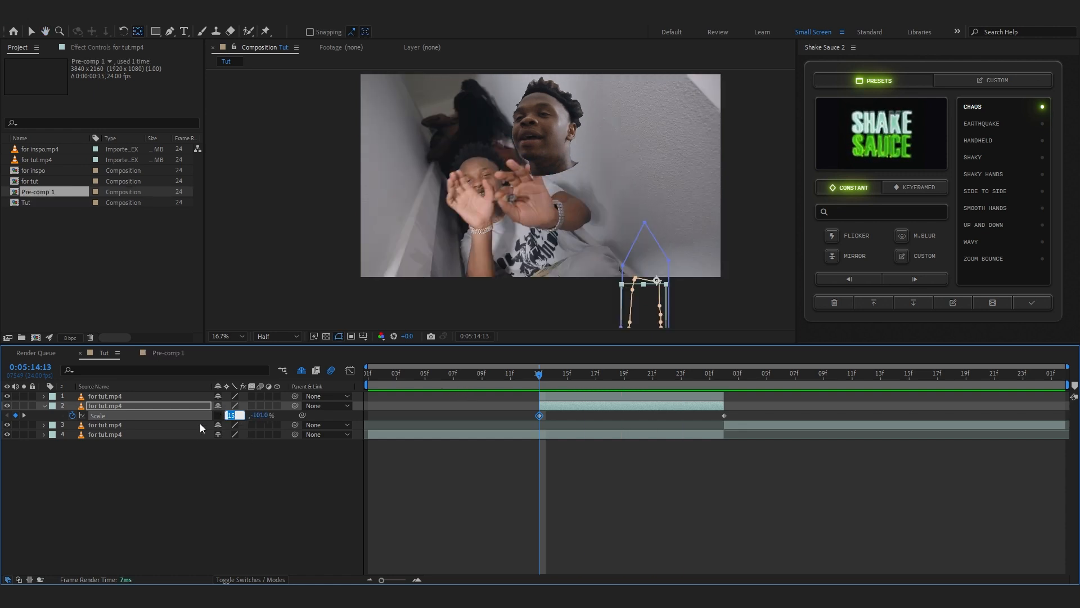
{"action": "type", "text": "6"}
{"action": "key", "text": "Tab"}
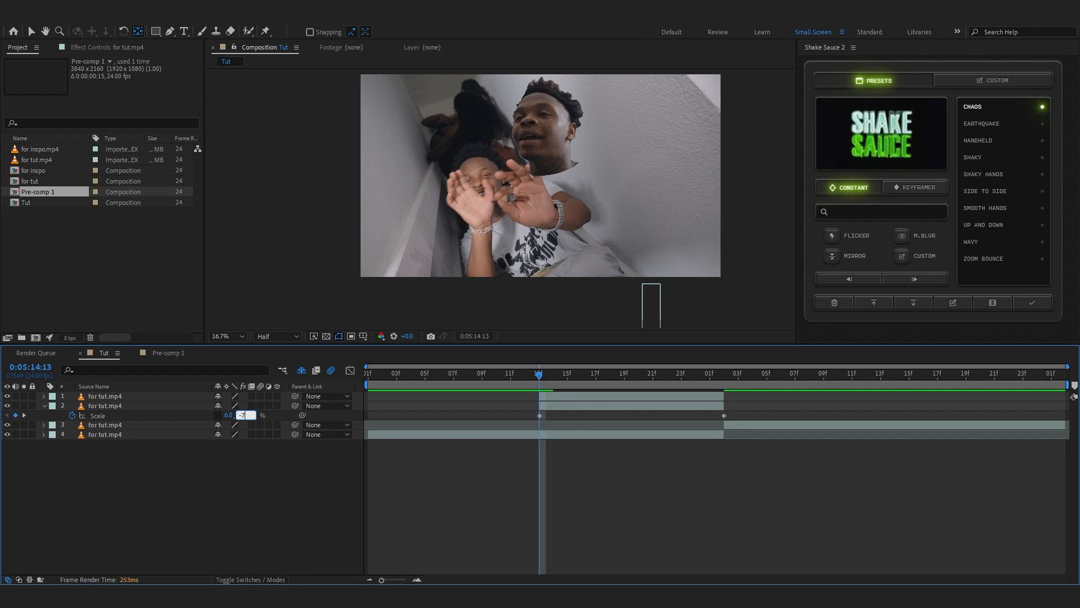
{"action": "type", "text": "-80"}
{"action": "key", "text": "Return"}
Ease both Scale keyframes in the graph editor and bend the horizontal scale curve to overshoot 100% before the last keyframe.
{"action": "left_click_drag", "start_coordinate": [490, 421], "coordinate": [488, 421]}
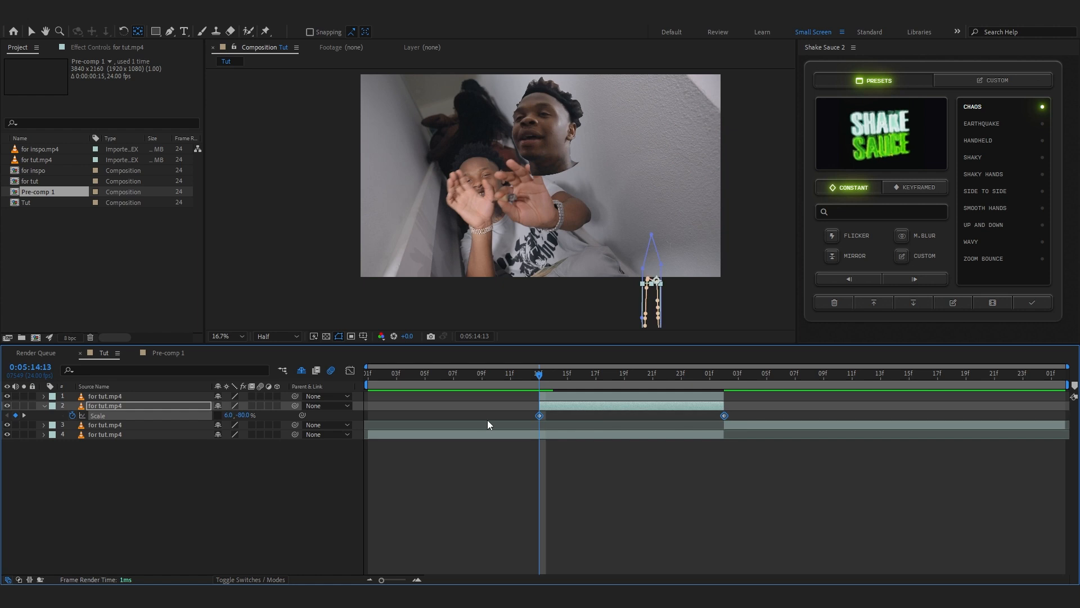
{"action": "left_click", "coordinate": [350, 371]}
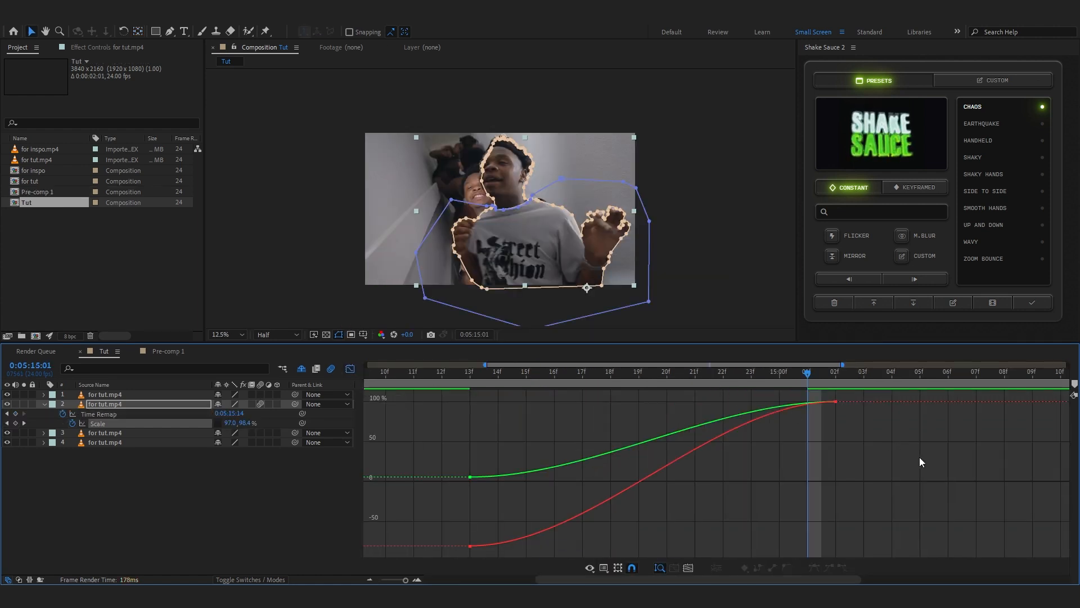
{"action": "left_click_drag", "start_coordinate": [775, 395], "coordinate": [944, 473]}
{"action": "left_click_drag", "start_coordinate": [715, 404], "coordinate": [587, 394]}
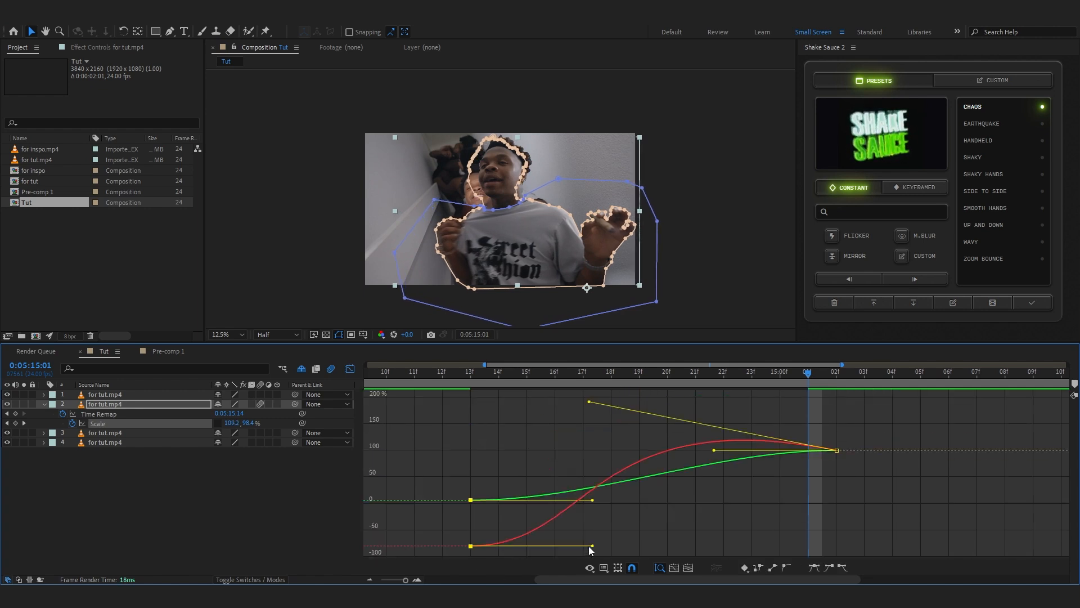
Steepen the start of both Scale curves and raise the vertical scale curve so it also overshoots 100%.
{"action": "left_click_drag", "start_coordinate": [592, 546], "coordinate": [522, 513]}
{"action": "left_click_drag", "start_coordinate": [484, 481], "coordinate": [436, 527]}
{"action": "left_click_drag", "start_coordinate": [595, 505], "coordinate": [444, 474]}
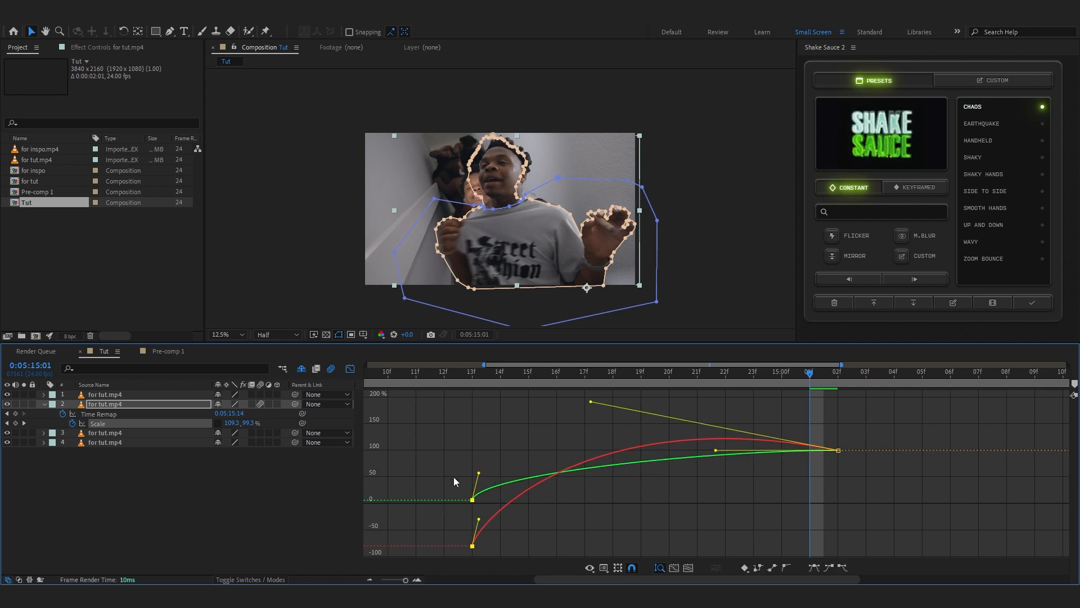
{"action": "left_click_drag", "start_coordinate": [717, 451], "coordinate": [530, 402]}
{"action": "left_click", "coordinate": [719, 401]}
{"action": "left_click_drag", "start_coordinate": [689, 365], "coordinate": [554, 369]}
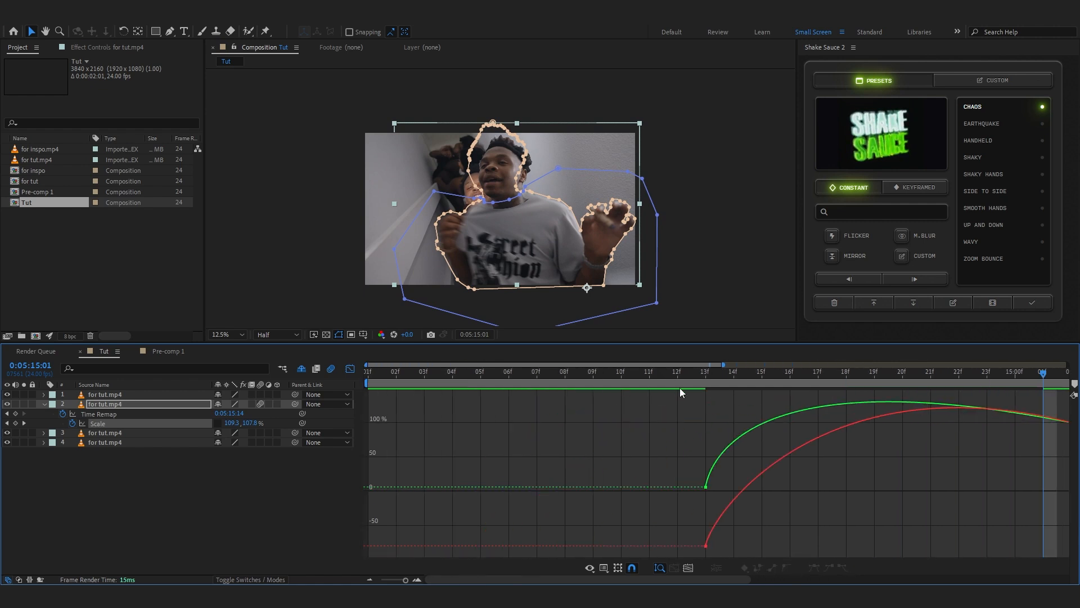
Preview the body's pop-up animation, close the graph editor, replay from just before the transition and return to 0:05:14:13.
{"action": "left_click", "coordinate": [716, 376]}
{"action": "key", "text": "space"}
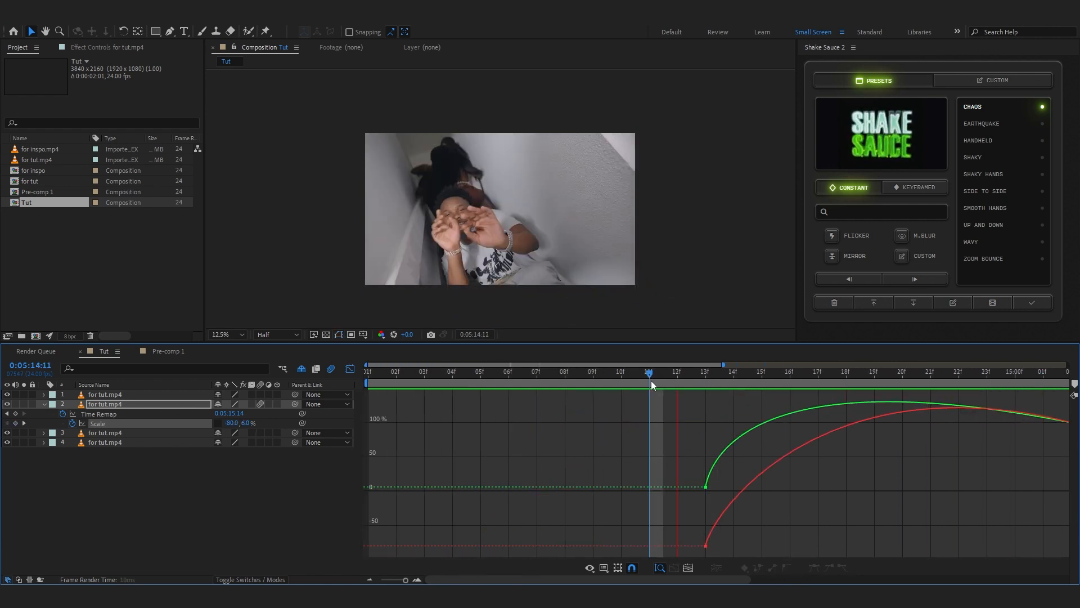
{"action": "key", "text": "shift+F3"}
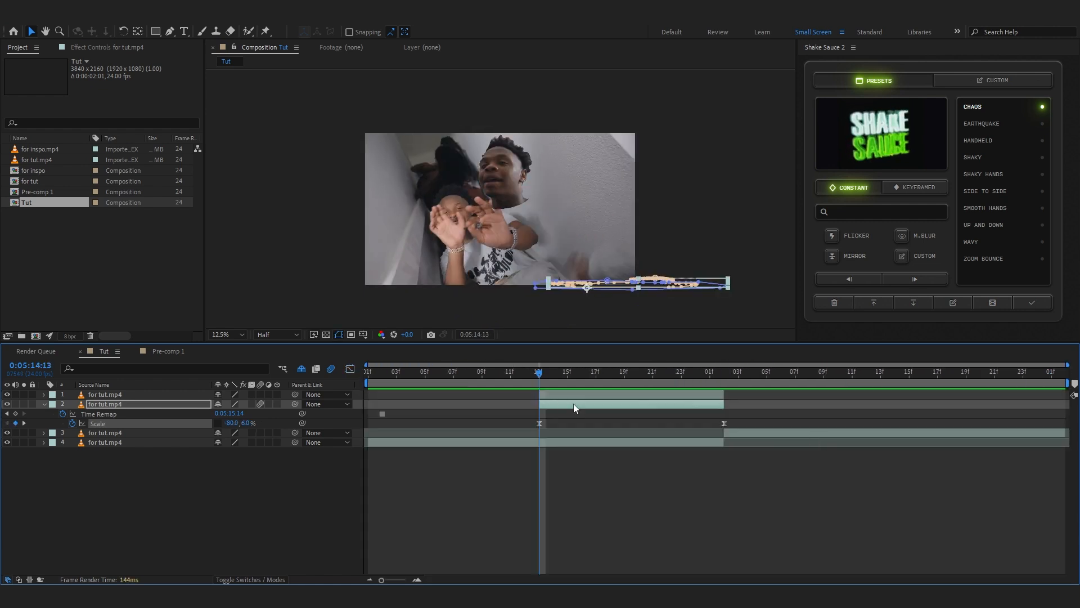
{"action": "left_click", "coordinate": [525, 373]}
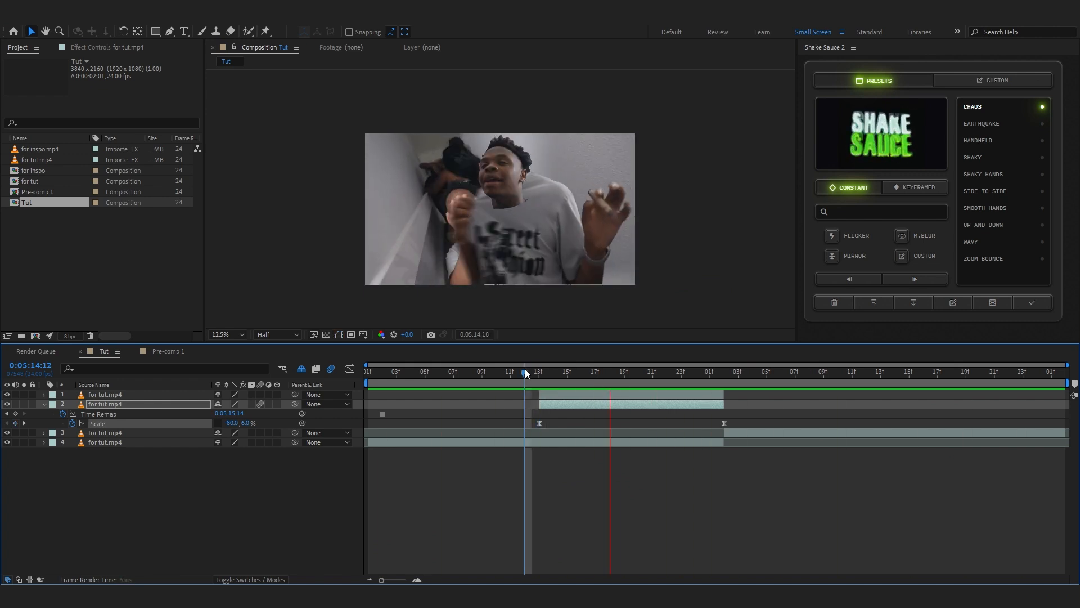
{"action": "key", "text": "space"}
{"action": "left_click", "coordinate": [351, 368]}
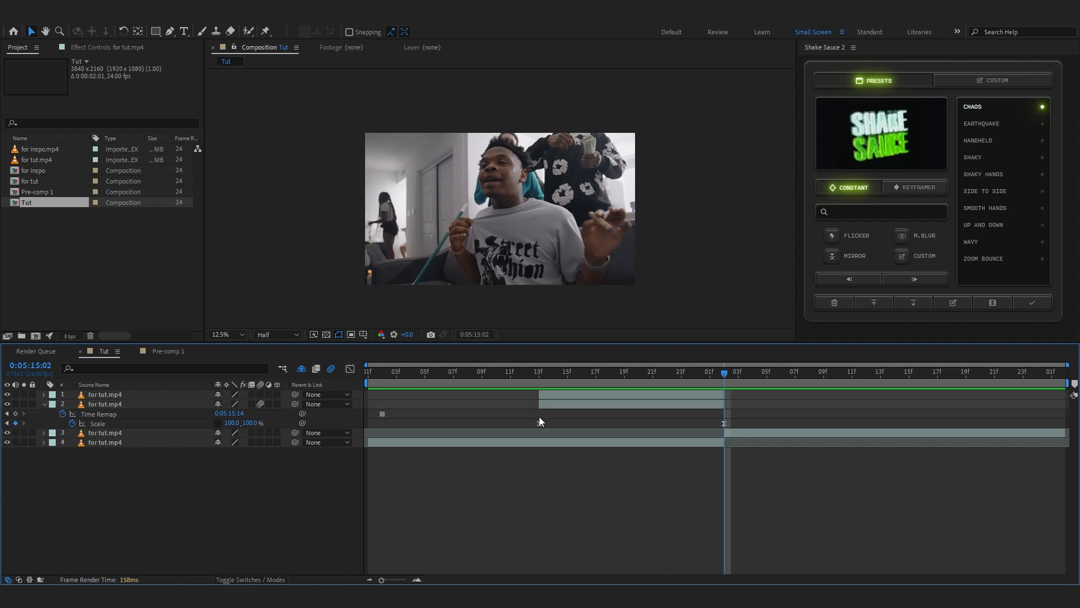
{"action": "left_click_drag", "start_coordinate": [567, 415], "coordinate": [561, 407]}
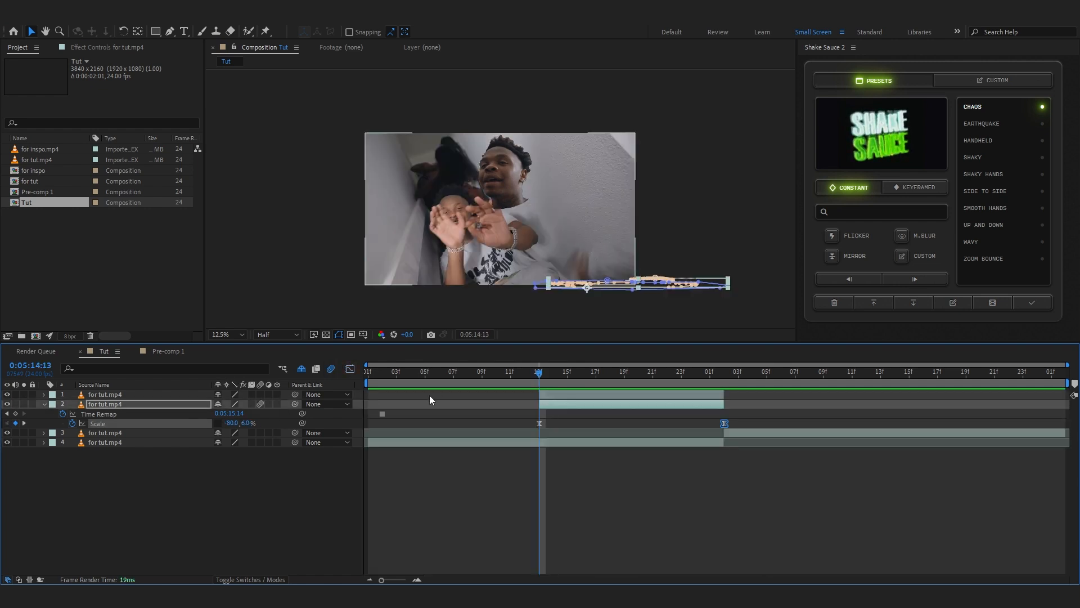
{"action": "key", "text": "space"}
{"action": "left_click", "coordinate": [531, 381]}
{"action": "key", "text": "space"}
{"action": "left_click", "coordinate": [538, 383]}
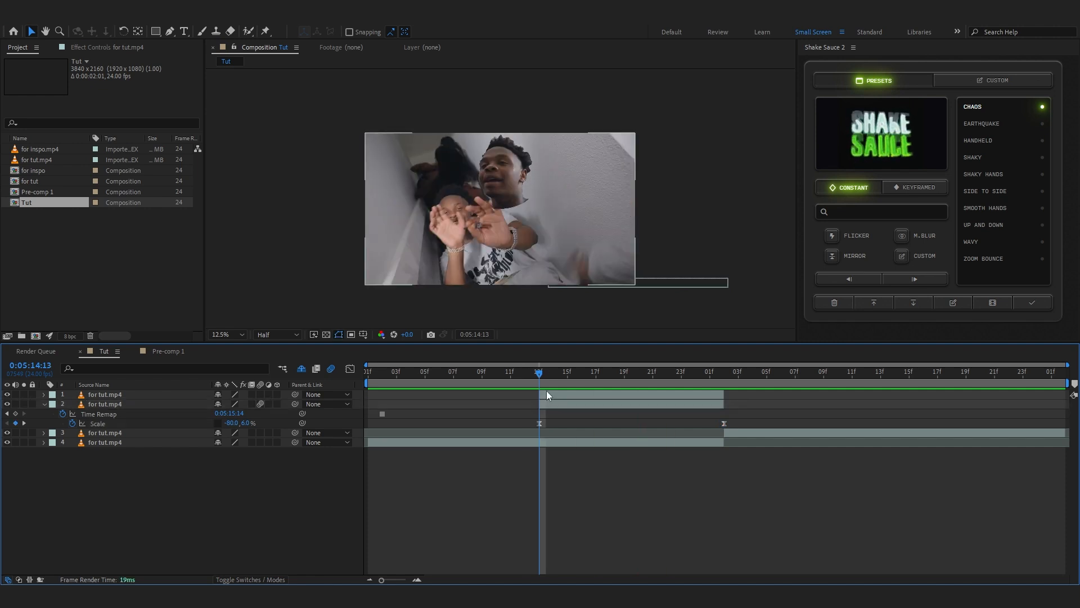
Move the head layer's anchor point from the face to just below the frame's bottom edge, left of the body outline.
{"action": "left_click", "coordinate": [546, 394]}
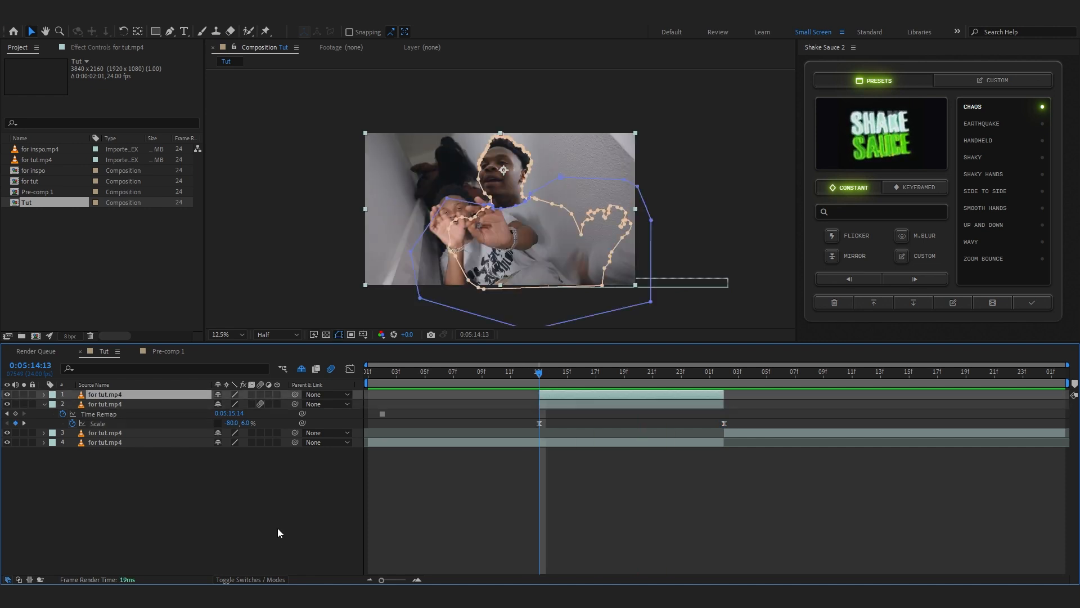
{"action": "key", "text": "period"}
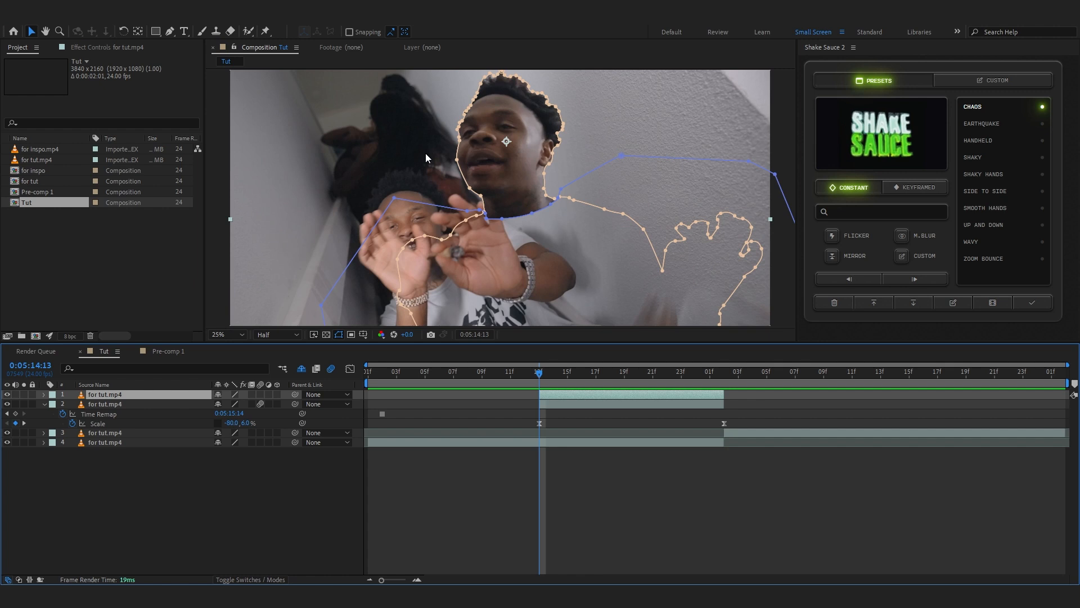
{"action": "key", "text": "y"}
{"action": "left_click_drag", "start_coordinate": [498, 142], "coordinate": [518, 97]}
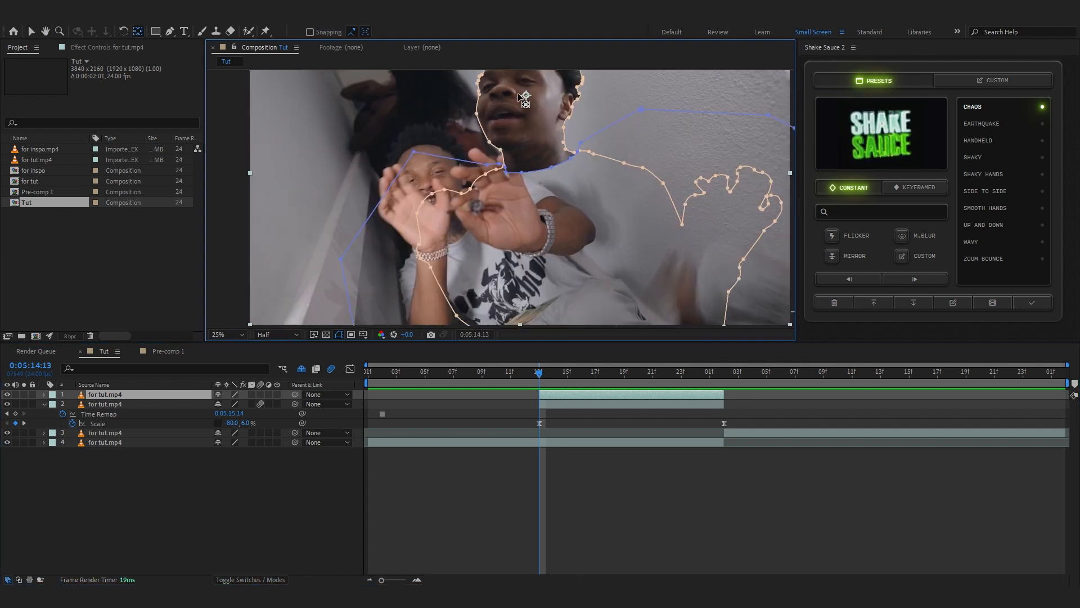
{"action": "key", "text": "comma"}
{"action": "left_click_drag", "start_coordinate": [514, 148], "coordinate": [479, 210]}
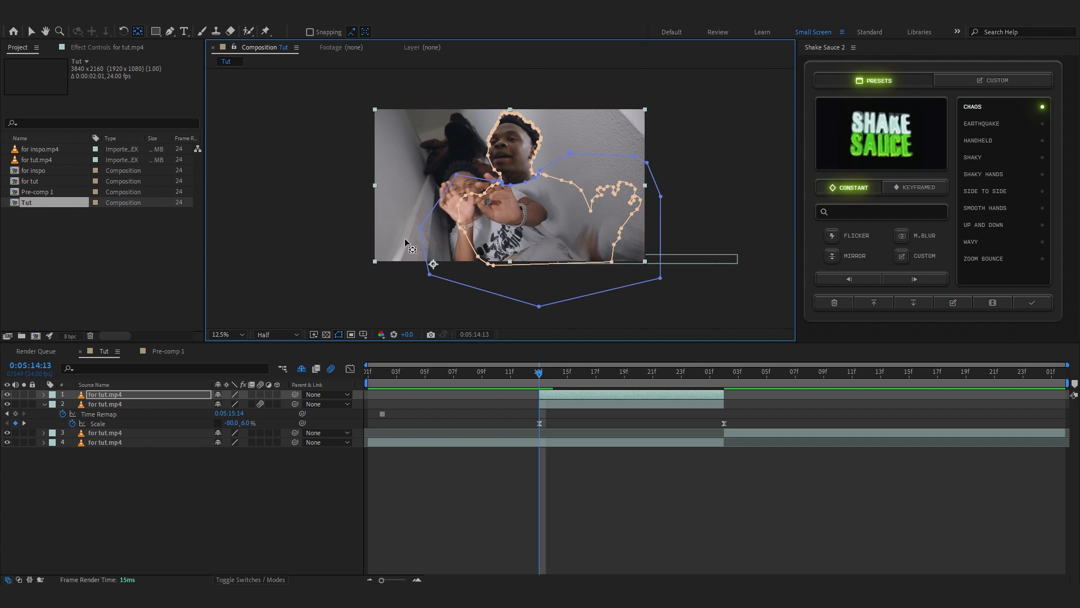
Unlink the head layer's Scale dimensions and keyframe 100% at the end of the layer, 0:05:15:02.
{"action": "key", "text": "s"}
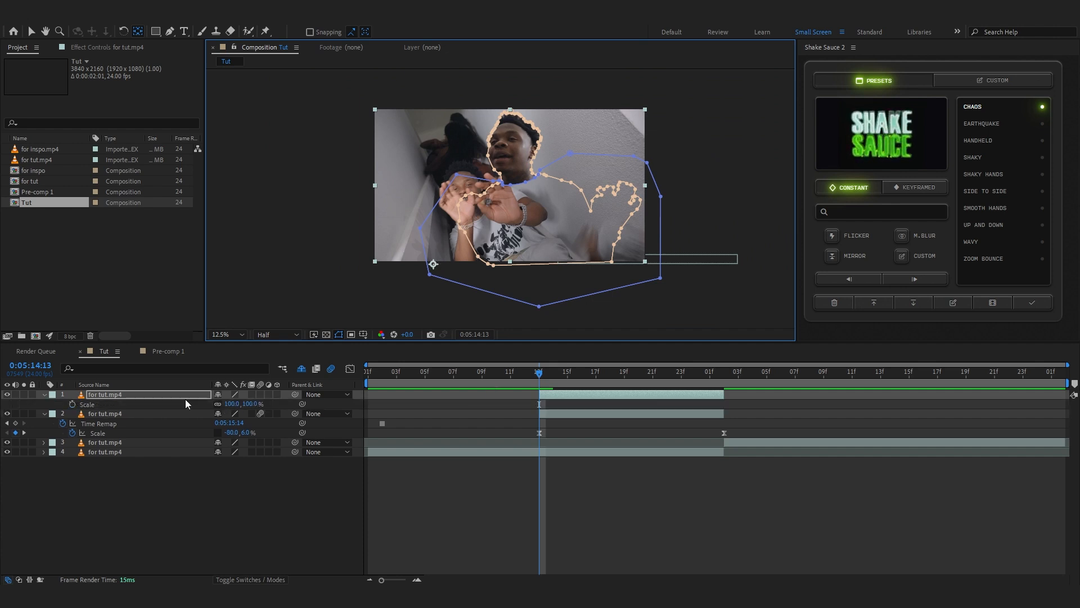
{"action": "left_click", "coordinate": [218, 404]}
{"action": "left_click", "coordinate": [72, 404]}
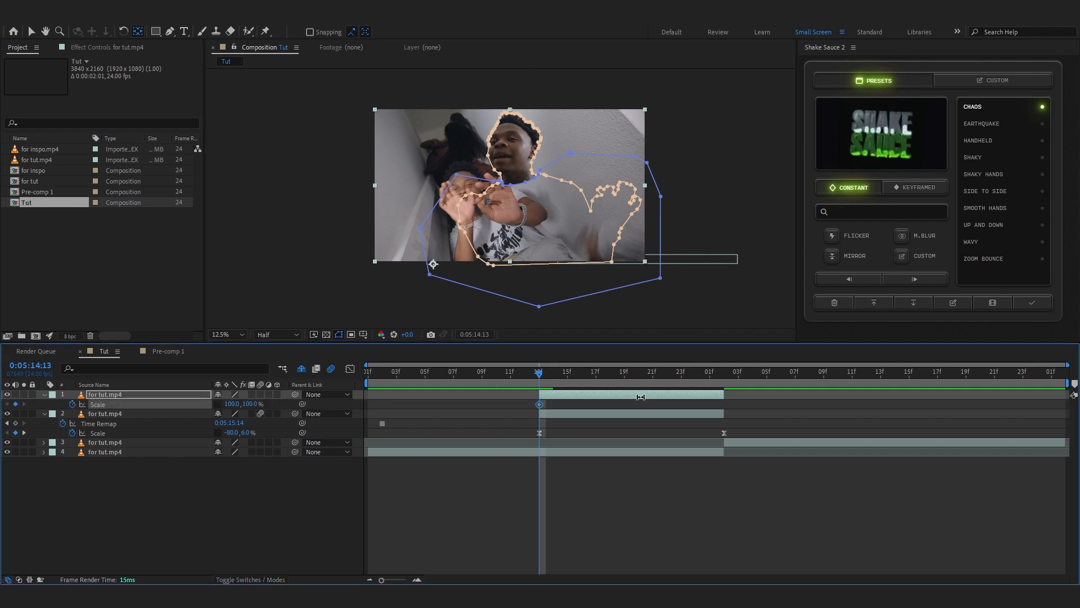
{"action": "left_click_drag", "start_coordinate": [539, 404], "coordinate": [724, 404]}
Set the head layer's starting Scale at 0:05:14:13 to -62% horizontally and -11% vertically.
{"action": "left_click", "coordinate": [231, 404]}
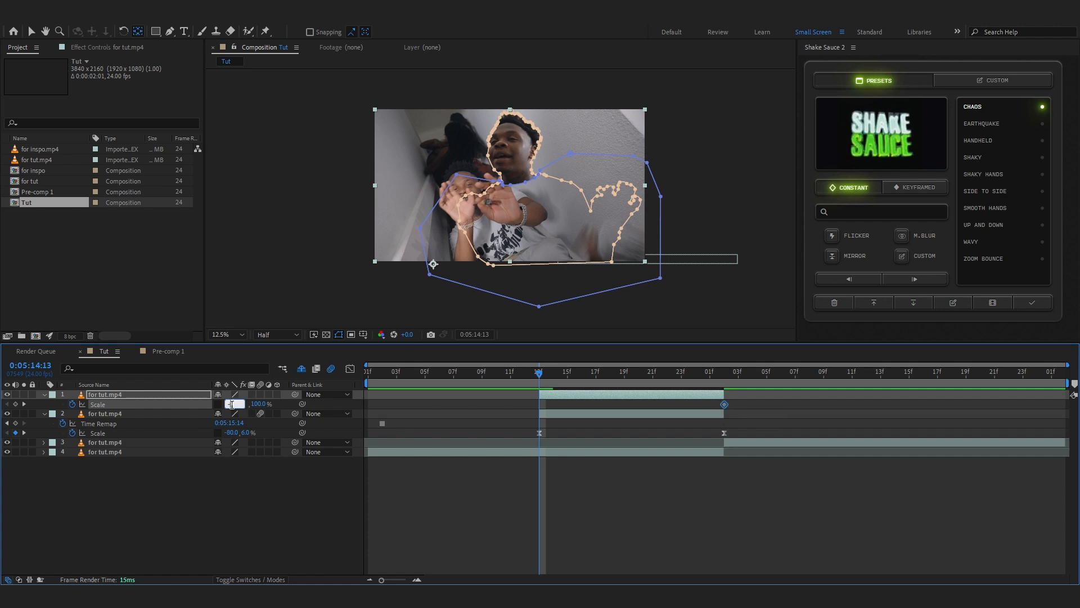
{"action": "type", "text": "-62"}
{"action": "key", "text": "Return"}
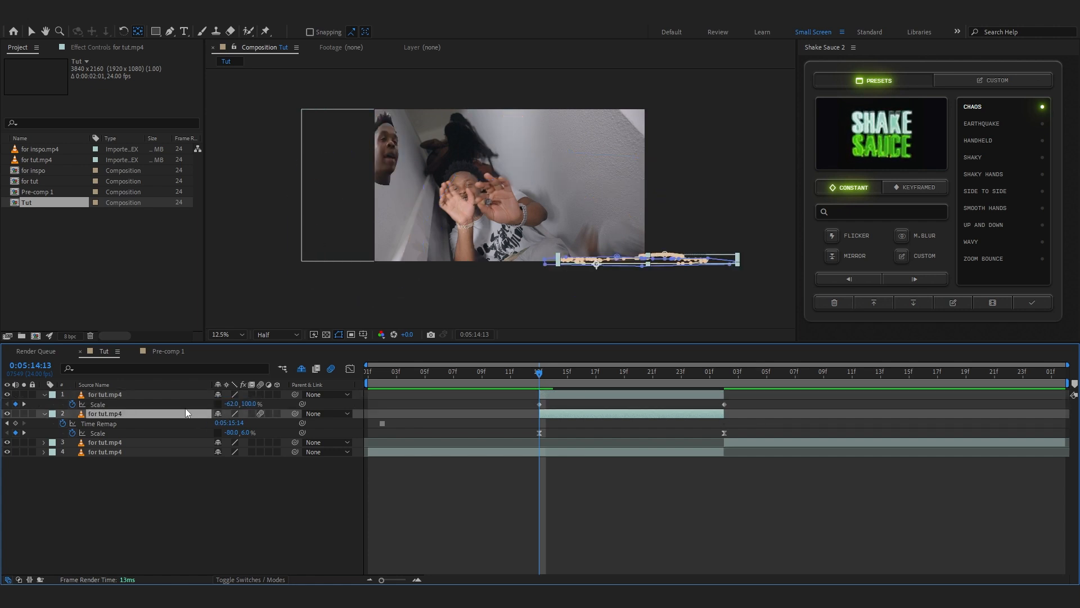
{"action": "left_click", "coordinate": [181, 397]}
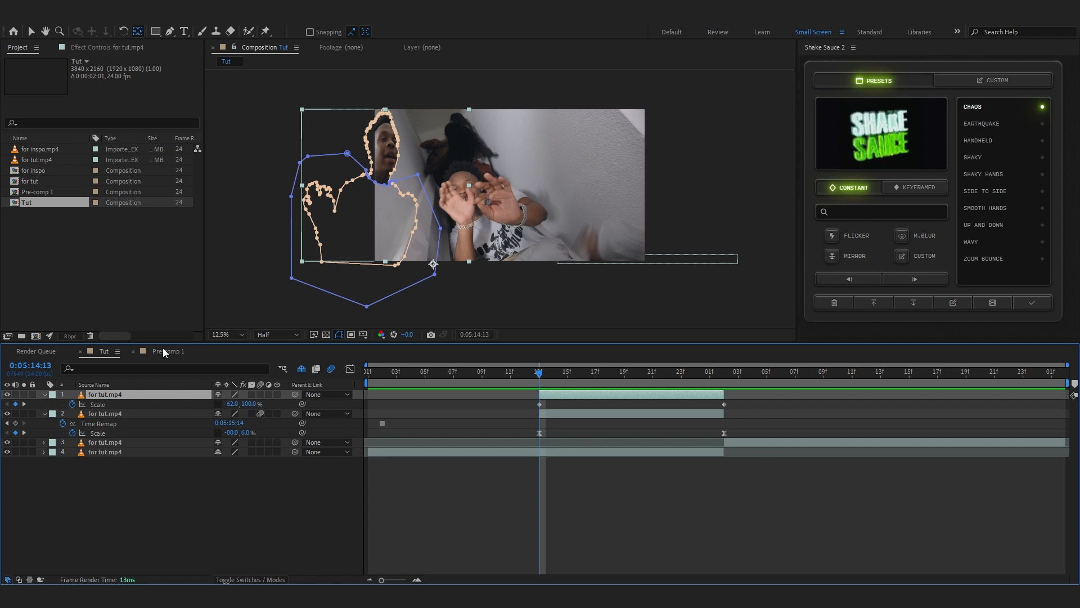
{"action": "left_click", "coordinate": [249, 403]}
{"action": "type", "text": "-"}
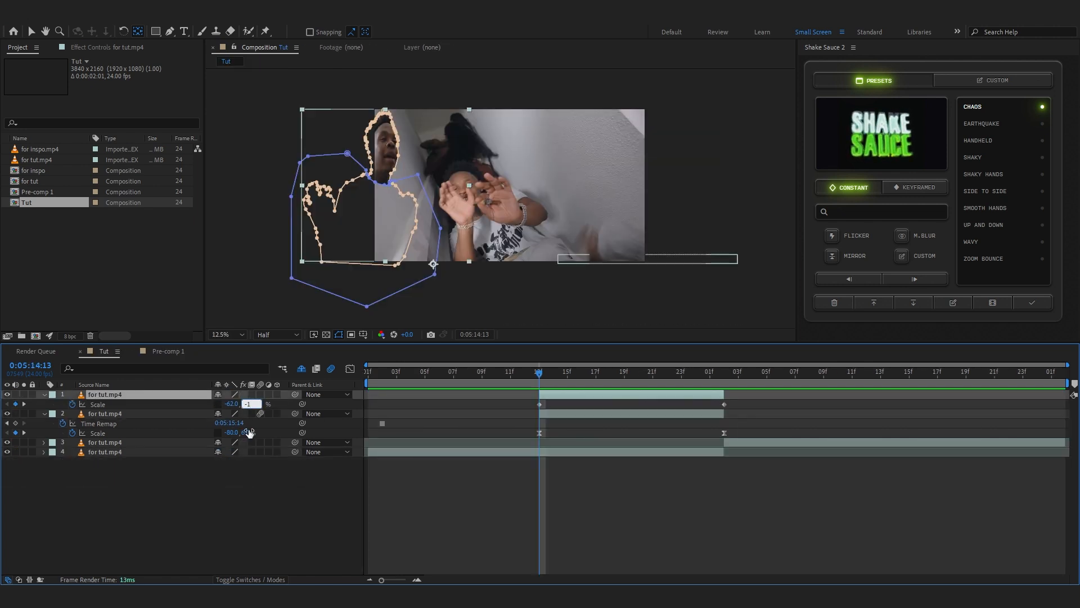
{"action": "type", "text": "11"}
{"action": "key", "text": "Return"}
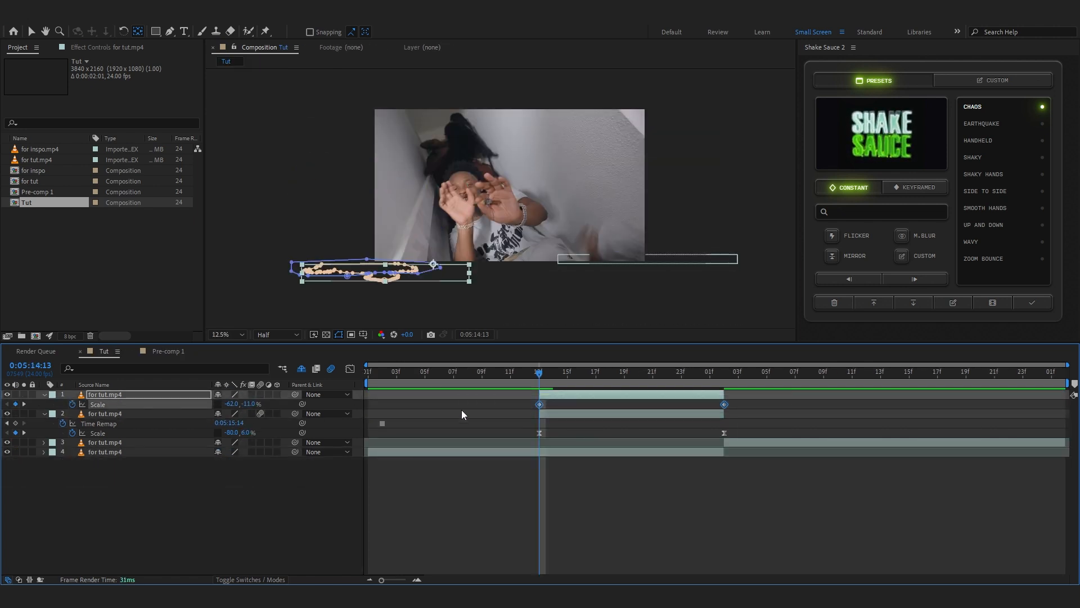
Bend both of the head's Scale curves in the graph editor to overshoot 100% and add a Scale keyframe at 0:05:14:23.
{"action": "left_click", "coordinate": [350, 369]}
{"action": "left_click_drag", "start_coordinate": [649, 448], "coordinate": [392, 575]}
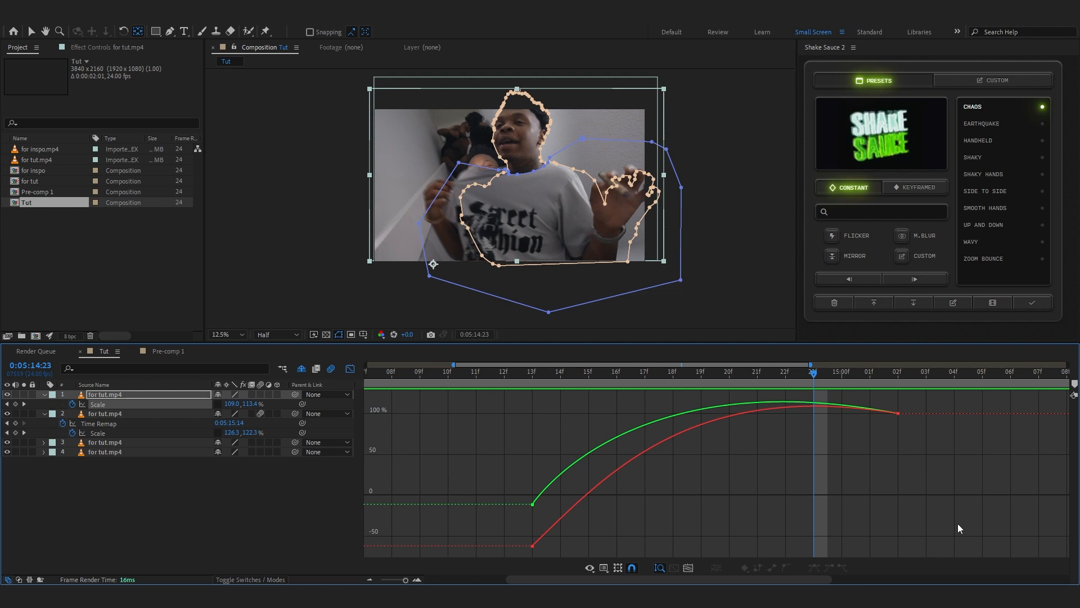
{"action": "left_click", "coordinate": [15, 404]}
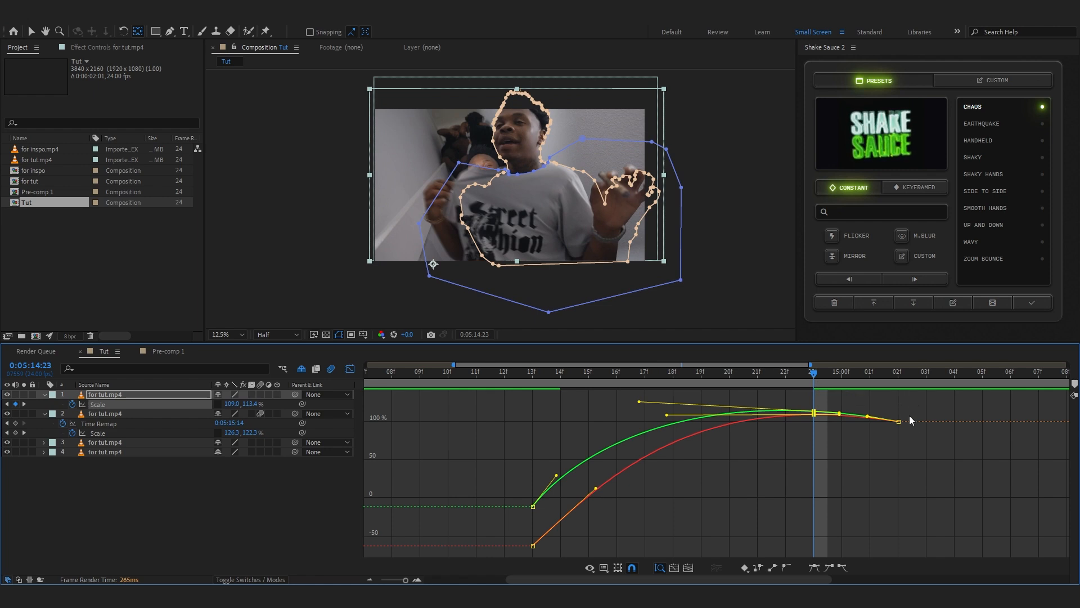
{"action": "left_click", "coordinate": [870, 374]}
{"action": "left_click", "coordinate": [820, 402]}
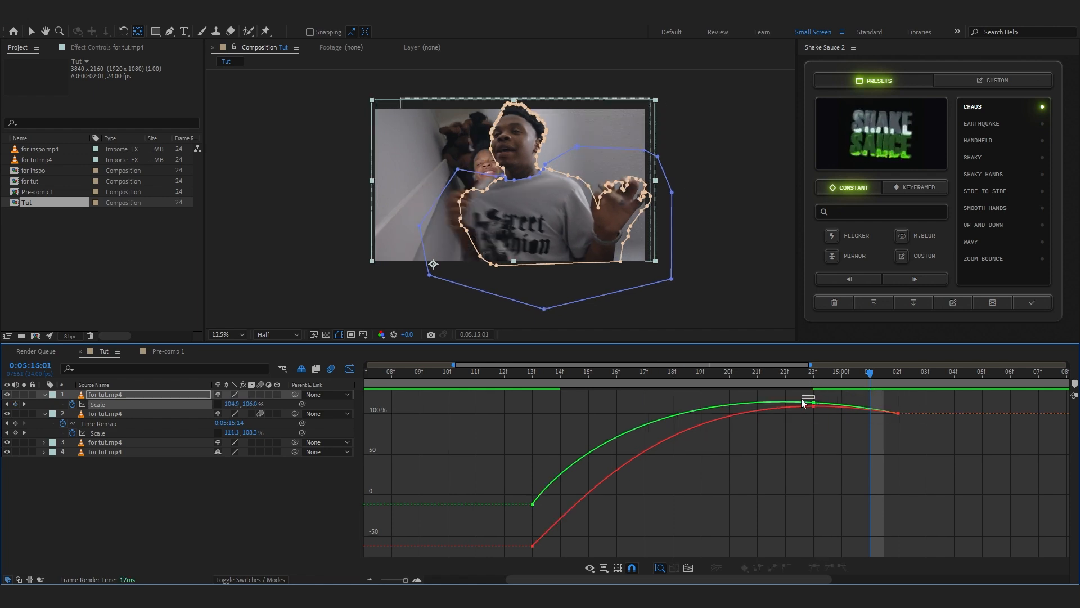
{"action": "left_click_drag", "start_coordinate": [801, 408], "coordinate": [858, 415]}
Close the graph editor, turn on motion blur for the head layer and preview the pop-up animation.
{"action": "left_click_drag", "start_coordinate": [870, 374], "coordinate": [630, 410]}
{"action": "key", "text": "space"}
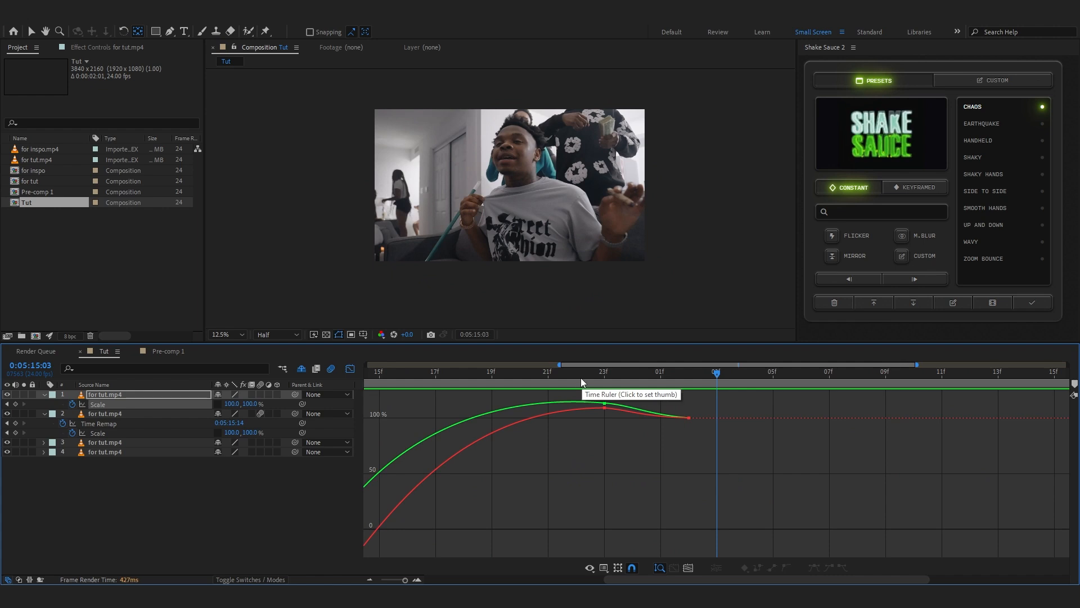
{"action": "left_click", "coordinate": [350, 369]}
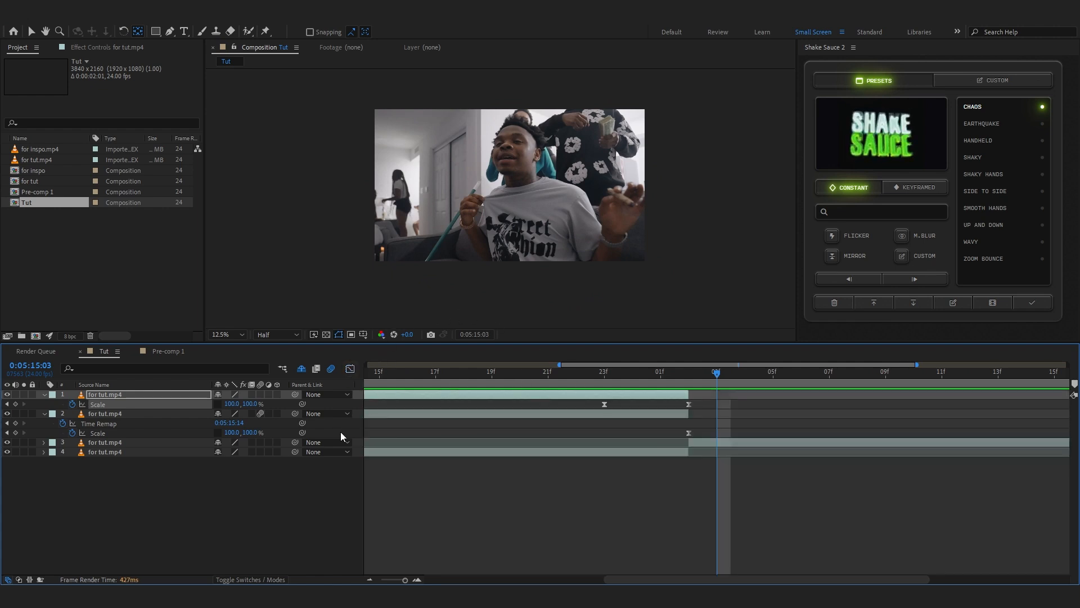
{"action": "key", "text": "minus"}
{"action": "left_click_drag", "start_coordinate": [473, 376], "coordinate": [608, 380]}
{"action": "key", "text": "space"}
{"action": "key", "text": "space"}
Compress the head's Scale keyframes to start at 0:05:14:16 with the last one kept in place, and replay the transition.
{"action": "left_click", "coordinate": [638, 376]}
{"action": "left_click_drag", "start_coordinate": [610, 396], "coordinate": [915, 422]}
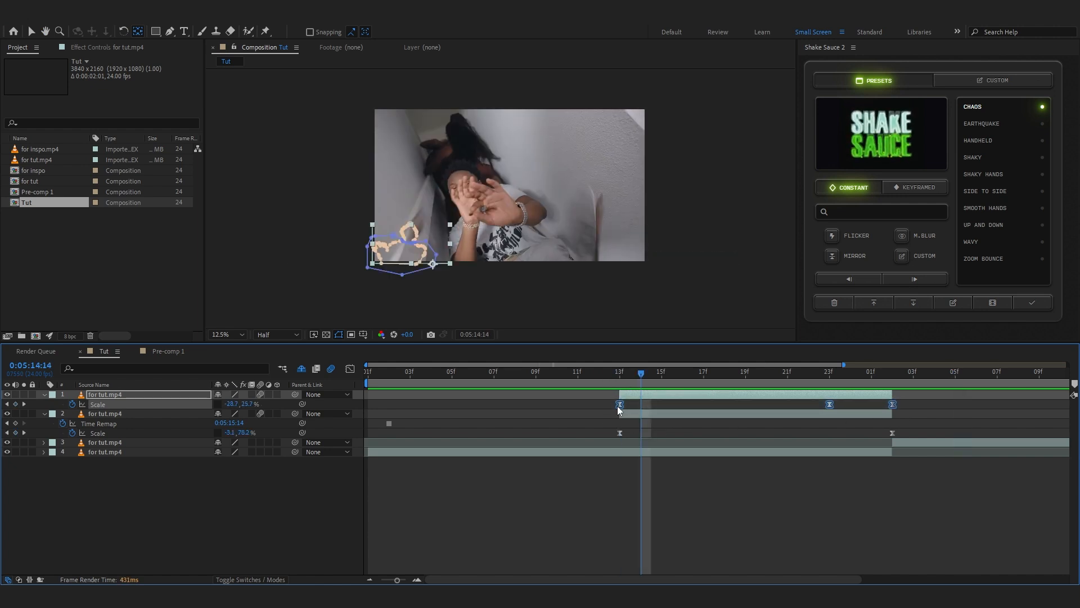
{"action": "left_click_drag", "start_coordinate": [620, 409], "coordinate": [682, 415]}
{"action": "left_click", "coordinate": [605, 379]}
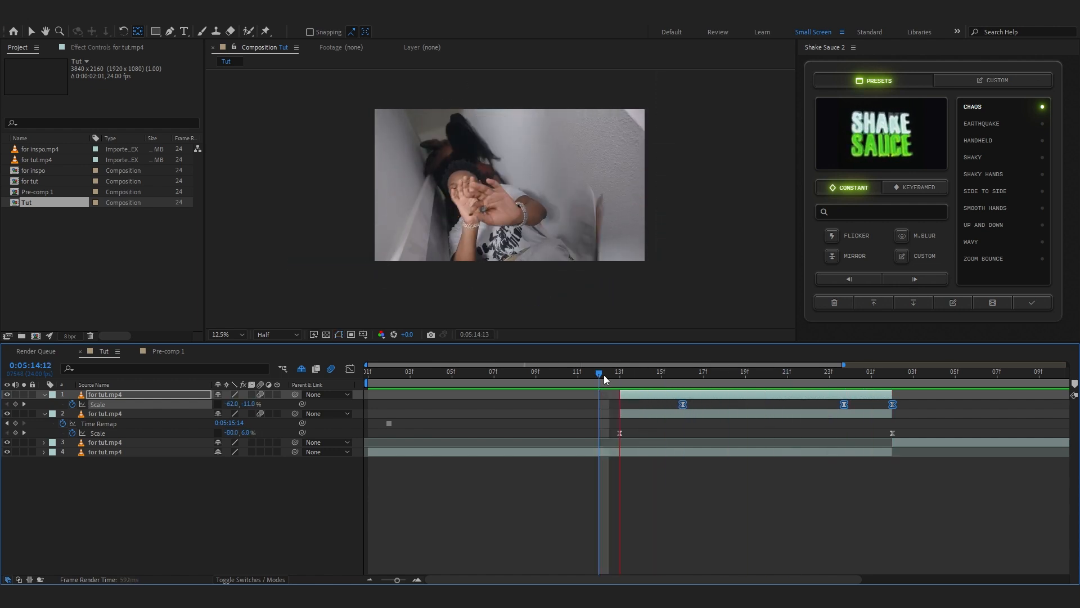
{"action": "key", "text": "space"}
{"action": "left_click", "coordinate": [169, 353]}
{"action": "key", "text": "space"}
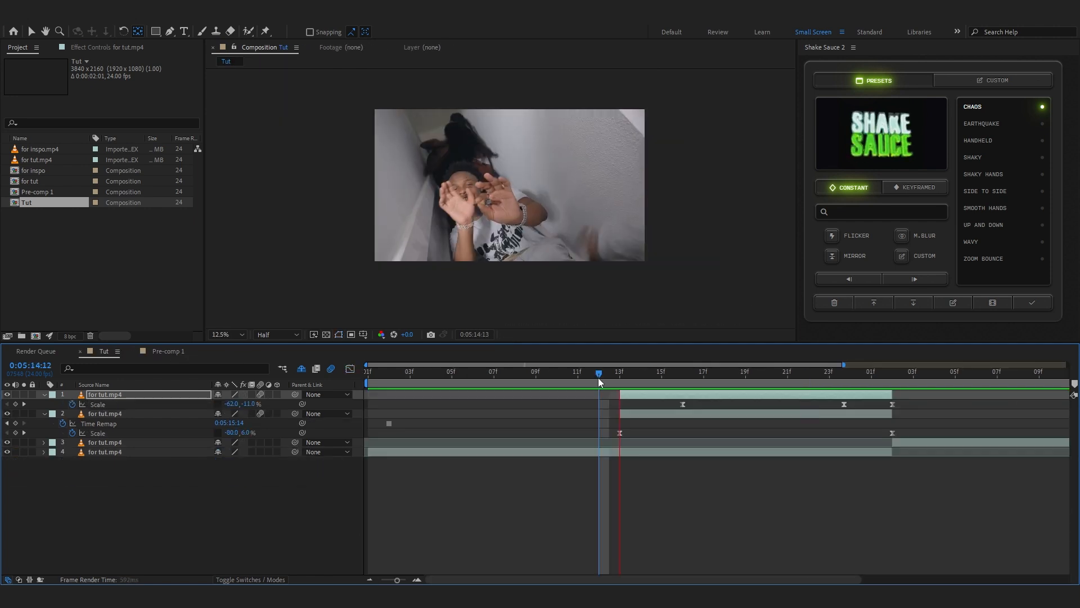
Apply the Exposure effect to the head layer and start keyframing its Exposure at 0.00.
{"action": "key", "text": "ctrl+space"}
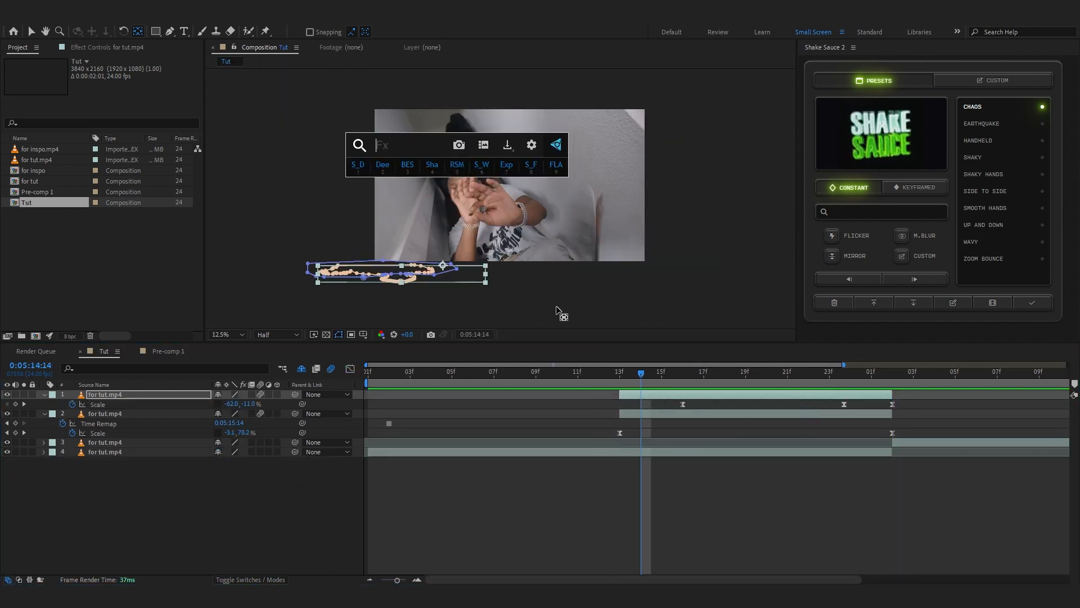
{"action": "type", "text": "ex"}
{"action": "left_click", "coordinate": [389, 194]}
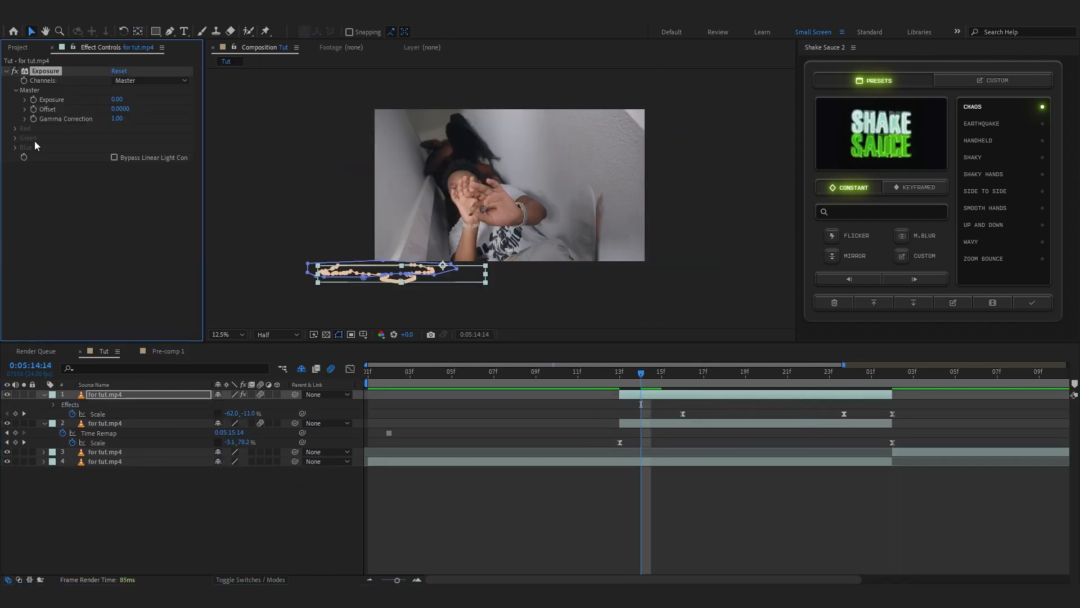
{"action": "left_click", "coordinate": [34, 99]}
{"action": "key", "text": "Page_Up"}
Set the head's Exposure to 4.00 at 0:05:14:16 and move its 0.00 keyframe to 0:05:15:00.
{"action": "left_click_drag", "start_coordinate": [680, 421], "coordinate": [828, 422]}
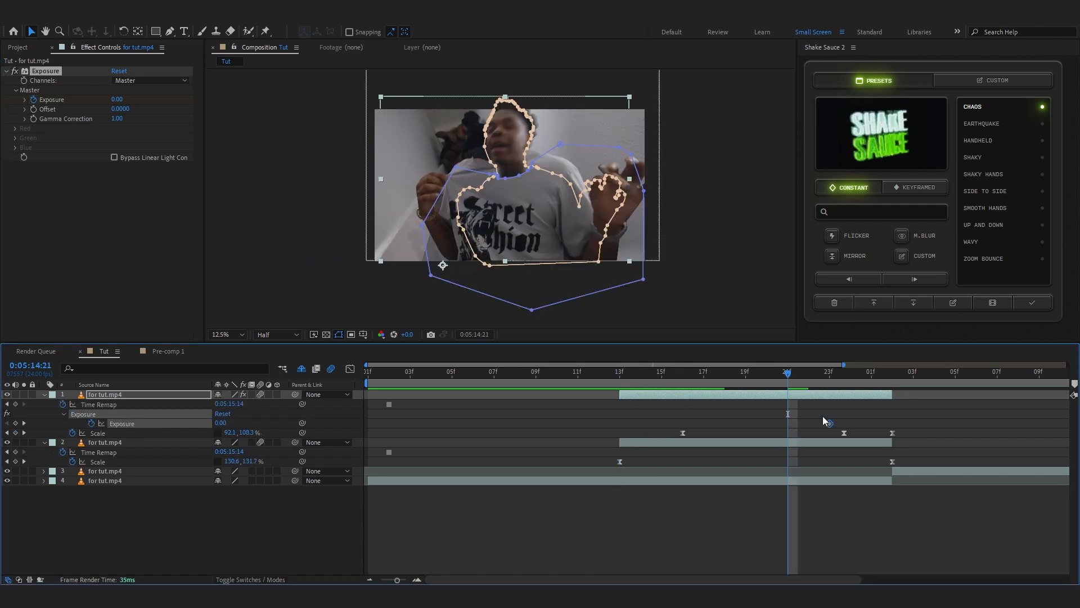
{"action": "left_click", "coordinate": [680, 379]}
{"action": "left_click_drag", "start_coordinate": [223, 424], "coordinate": [224, 434]}
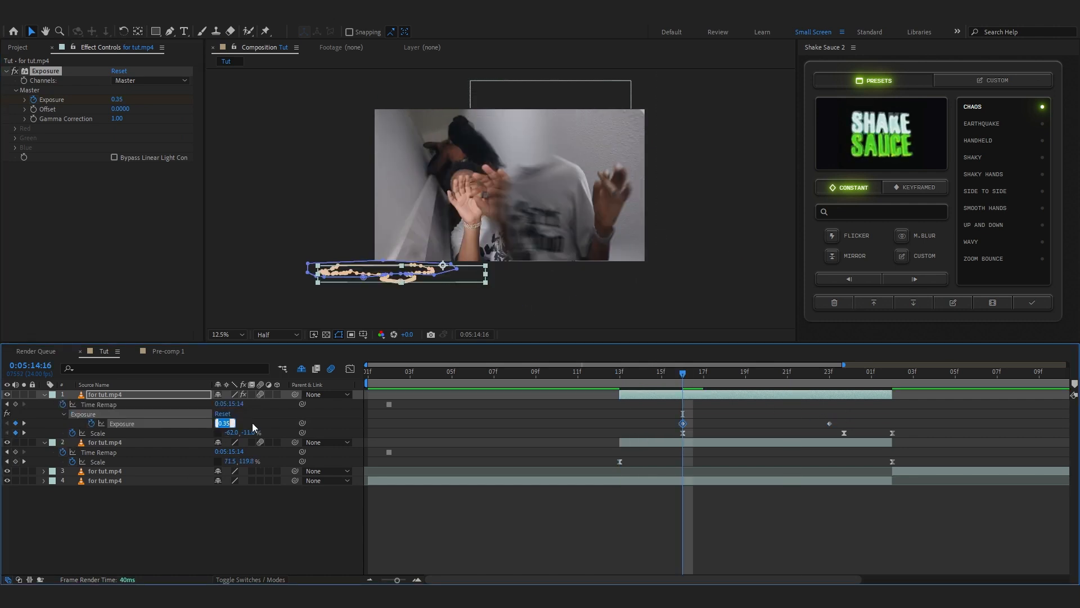
{"action": "left_click", "coordinate": [283, 428]}
{"action": "left_click_drag", "start_coordinate": [660, 372], "coordinate": [810, 383]}
{"action": "mouse_move", "coordinate": [830, 422]}
{"action": "left_mouse_down"}
{"action": "mouse_move", "coordinate": [860, 421]}
{"action": "mouse_move", "coordinate": [851, 423]}
{"action": "left_mouse_up"}
Copy the head's keyframed Exposure effect onto the body layer, with its first keyframe at 0:05:14:14.
{"action": "left_click", "coordinate": [673, 418]}
{"action": "left_click_drag", "start_coordinate": [664, 373], "coordinate": [613, 400]}
{"action": "left_click", "coordinate": [682, 442]}
{"action": "key", "text": "ctrl+v"}
Add a Transform effect to the body layer and set its Scale to 101 to cover the thin gap along the bottom edge.
{"action": "left_click_drag", "start_coordinate": [430, 71], "coordinate": [452, 186]}
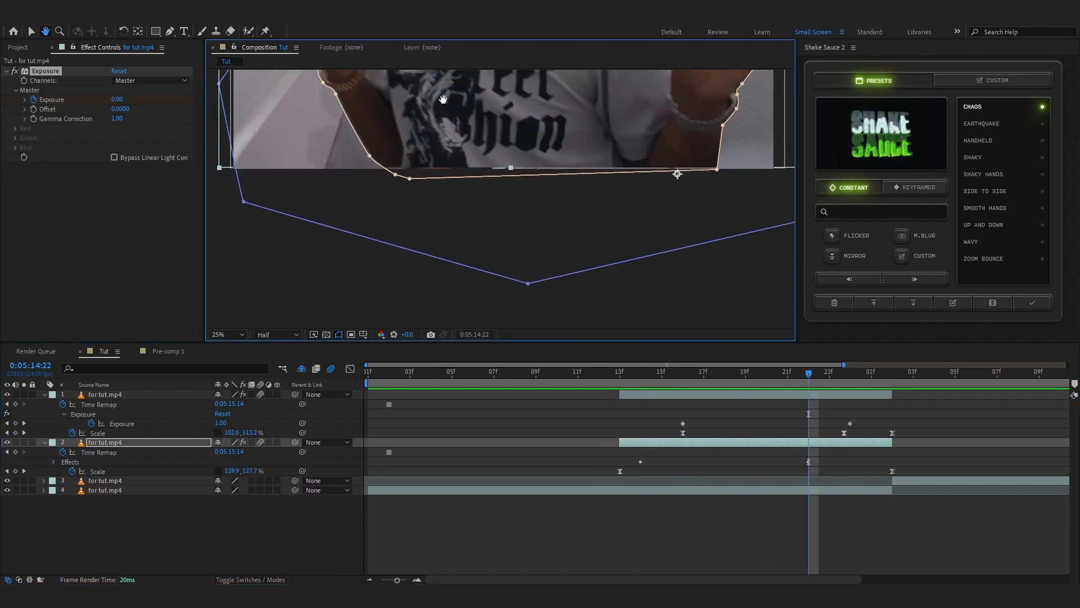
{"action": "scroll", "coordinate": [454, 116], "scroll_direction": "up", "scroll_amount": 2}
{"action": "scroll", "coordinate": [503, 222], "scroll_direction": "up", "scroll_amount": 1}
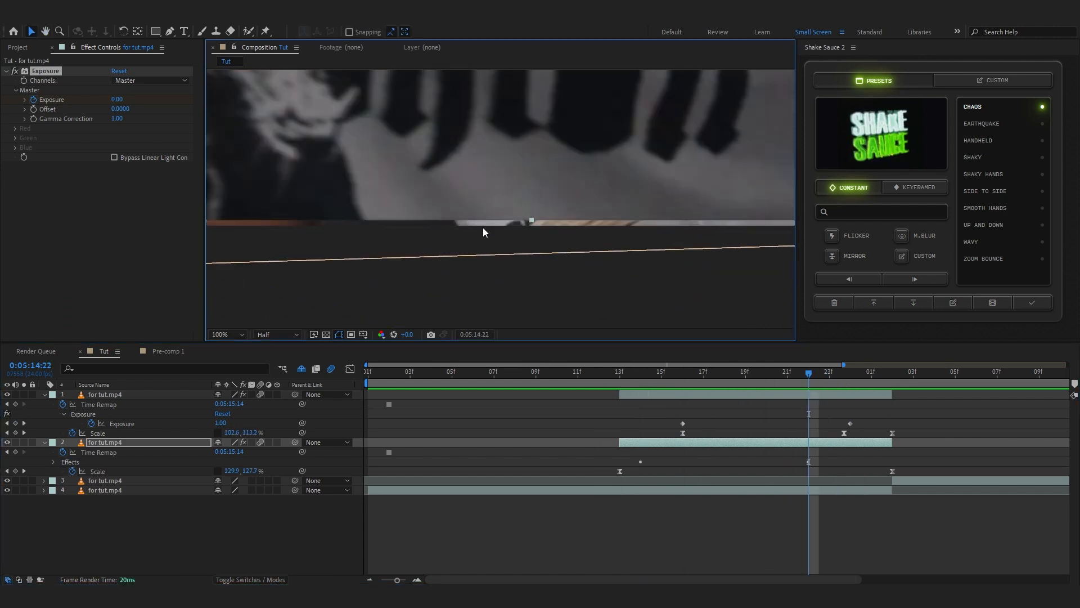
{"action": "scroll", "coordinate": [507, 224], "scroll_direction": "down", "scroll_amount": 3}
{"action": "scroll", "coordinate": [508, 220], "scroll_direction": "up", "scroll_amount": 2}
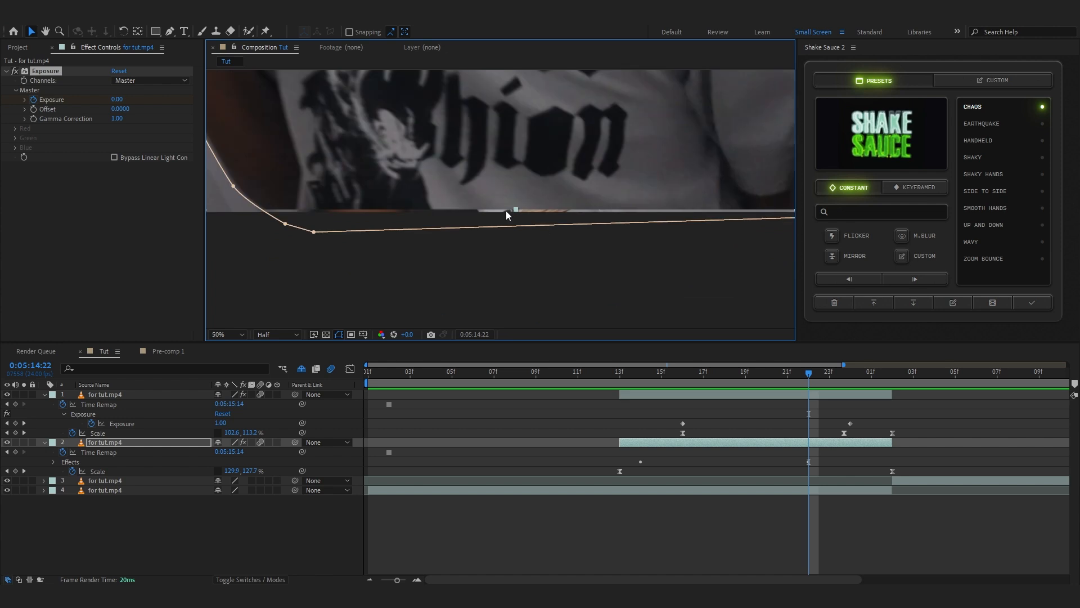
{"action": "scroll", "coordinate": [501, 230], "scroll_direction": "down", "scroll_amount": 3}
{"action": "key", "text": "ctrl+space"}
{"action": "type", "text": "tra"}
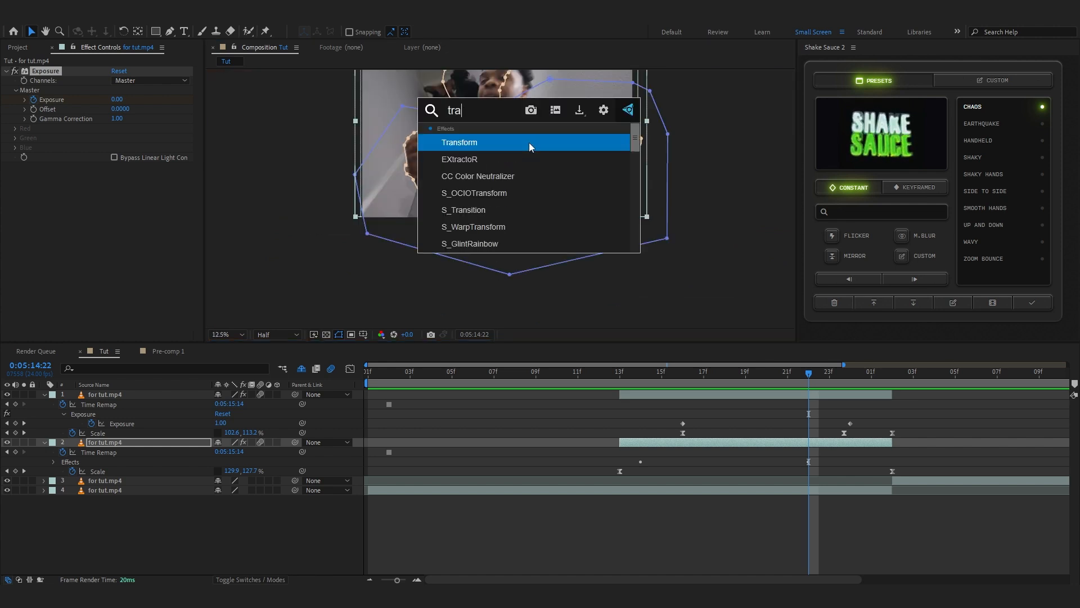
{"action": "left_click", "coordinate": [530, 147]}
{"action": "left_click", "coordinate": [117, 214]}
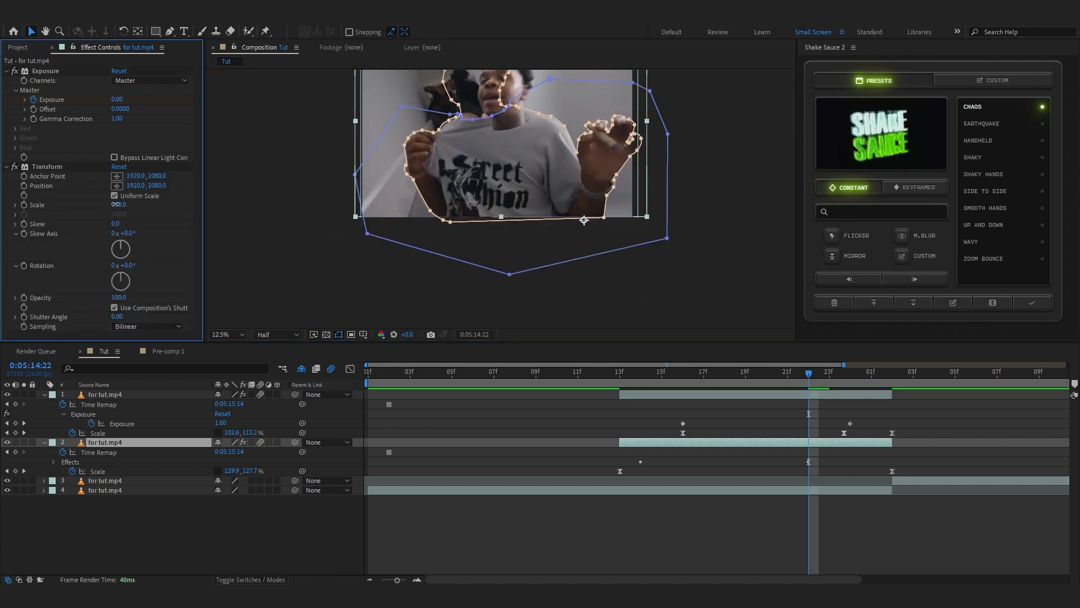
{"action": "key", "text": "Return"}
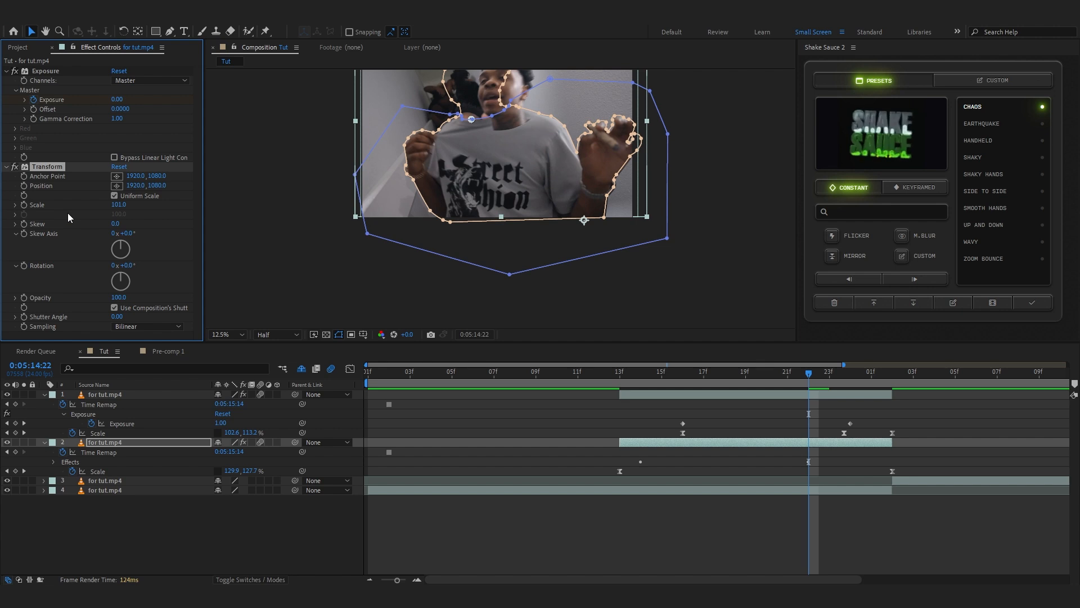
Check the body's bottom edge up close and preview the transition from just before the cut-out appears.
{"action": "scroll", "coordinate": [647, 321], "scroll_direction": "up", "scroll_amount": 2}
{"action": "scroll", "coordinate": [517, 265], "scroll_direction": "down", "scroll_amount": 1}
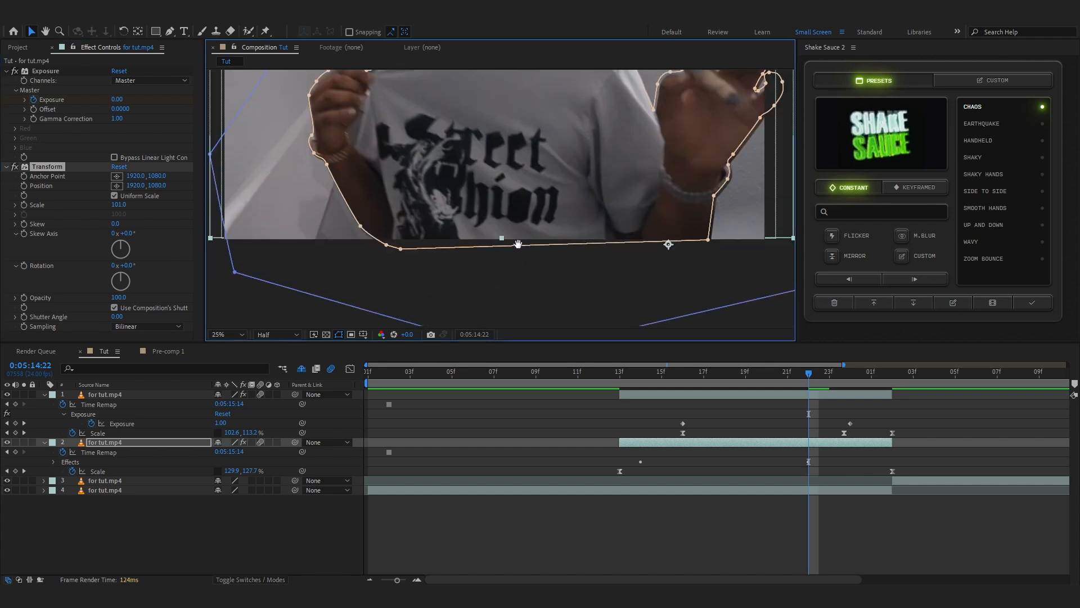
{"action": "left_click_drag", "start_coordinate": [528, 203], "coordinate": [504, 298]}
{"action": "scroll", "coordinate": [508, 289], "scroll_direction": "down", "scroll_amount": 1}
{"action": "left_click_drag", "start_coordinate": [808, 373], "coordinate": [542, 439]}
{"action": "key", "text": "space"}
{"action": "left_click", "coordinate": [516, 373]}
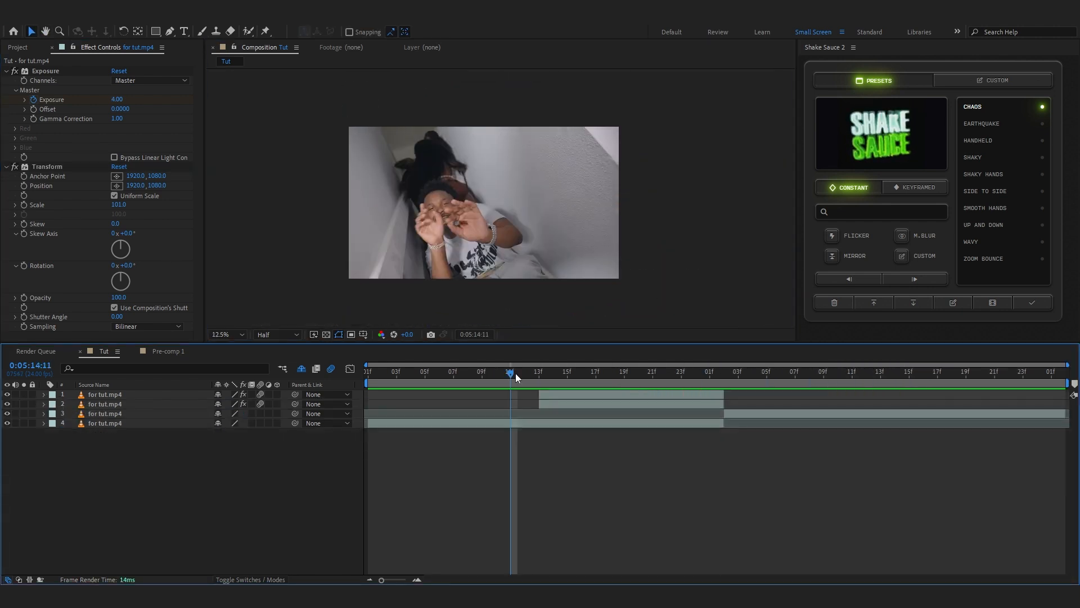
{"action": "key", "text": "space"}
{"action": "key", "text": "space"}
{"action": "key", "text": "space"}
{"action": "key", "text": "space"}
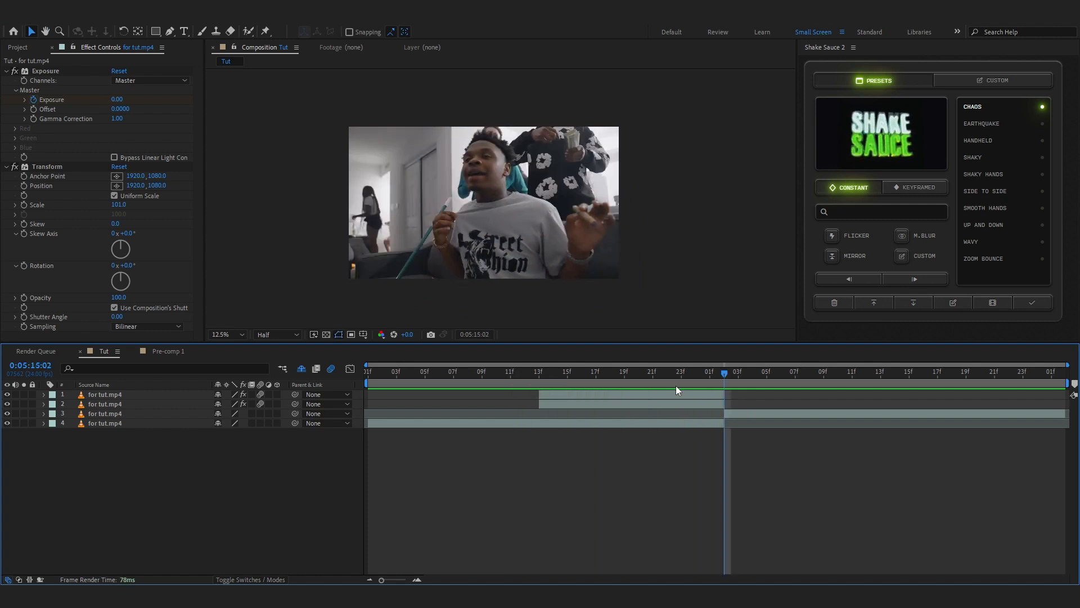
Pre-compose the head and body layers together.
{"action": "left_click", "coordinate": [678, 374]}
{"action": "left_click_drag", "start_coordinate": [673, 409], "coordinate": [662, 393]}
{"action": "right_click", "coordinate": [661, 393]}
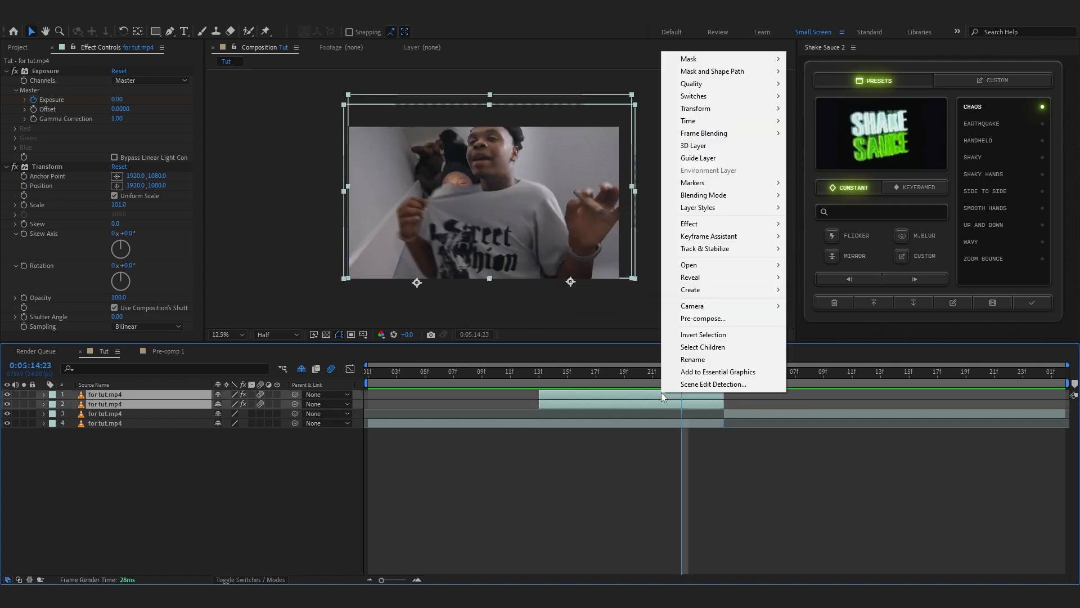
{"action": "left_click", "coordinate": [699, 319]}
{"action": "left_click", "coordinate": [569, 308]}
Apply the RSMB effect to the new pre-comp and set Use GPU to ON.
{"action": "key", "text": "ctrl+space"}
{"action": "type", "text": "rs"}
{"action": "left_click", "coordinate": [490, 224]}
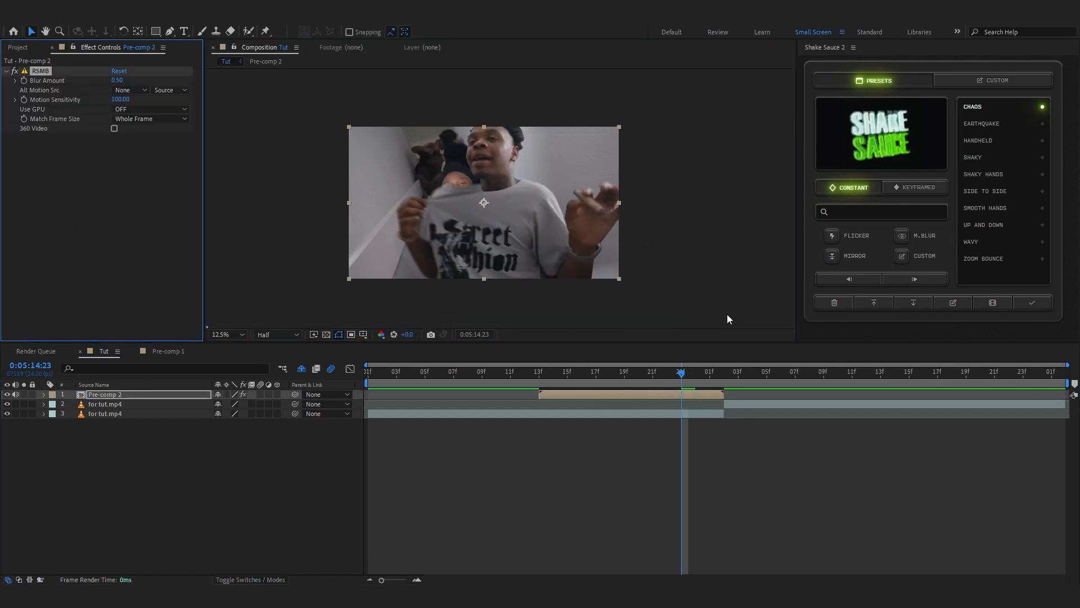
{"action": "left_click", "coordinate": [126, 108]}
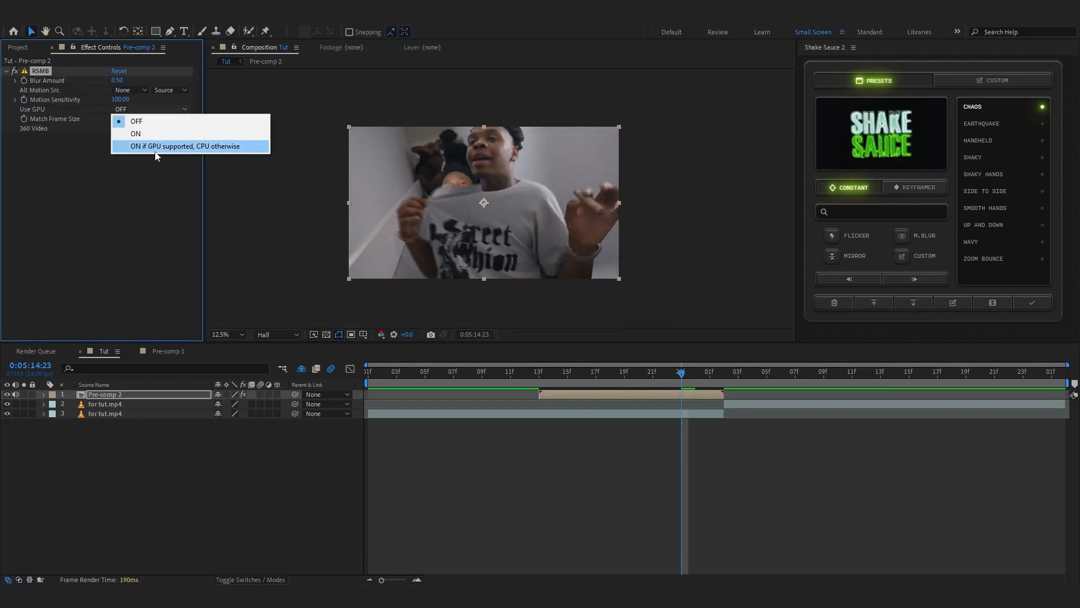
{"action": "left_click", "coordinate": [130, 132]}
Preview the transition with RSMB and set its Blur Amount to 1.00.
{"action": "left_click", "coordinate": [524, 381]}
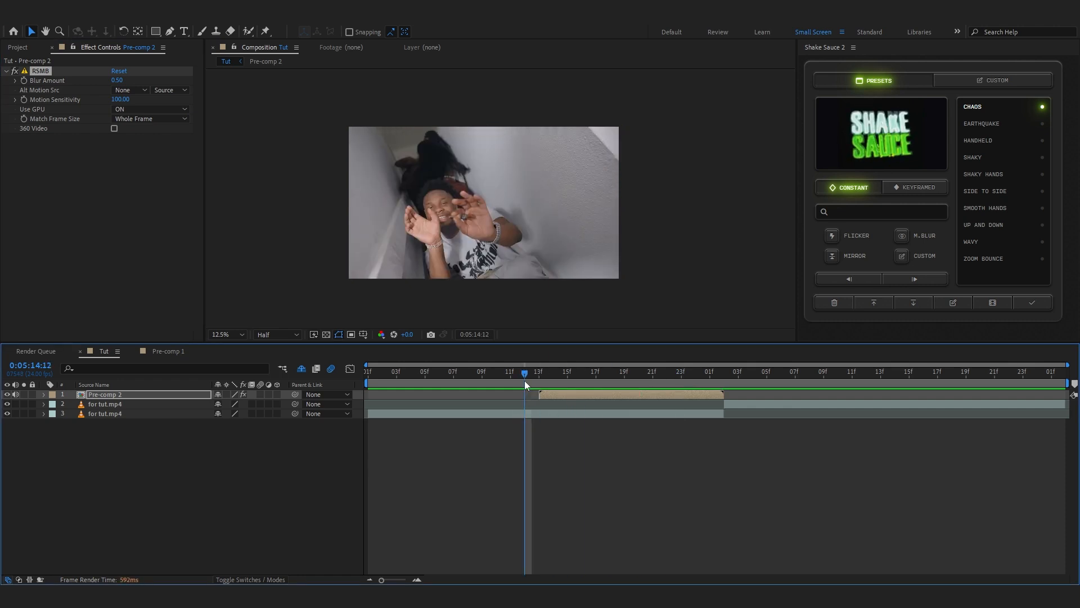
{"action": "left_click", "coordinate": [525, 381]}
{"action": "left_click", "coordinate": [535, 378]}
{"action": "key", "text": "space"}
{"action": "key", "text": "space"}
{"action": "left_click", "coordinate": [117, 80]}
{"action": "type", "text": "1"}
{"action": "left_click", "coordinate": [77, 136]}
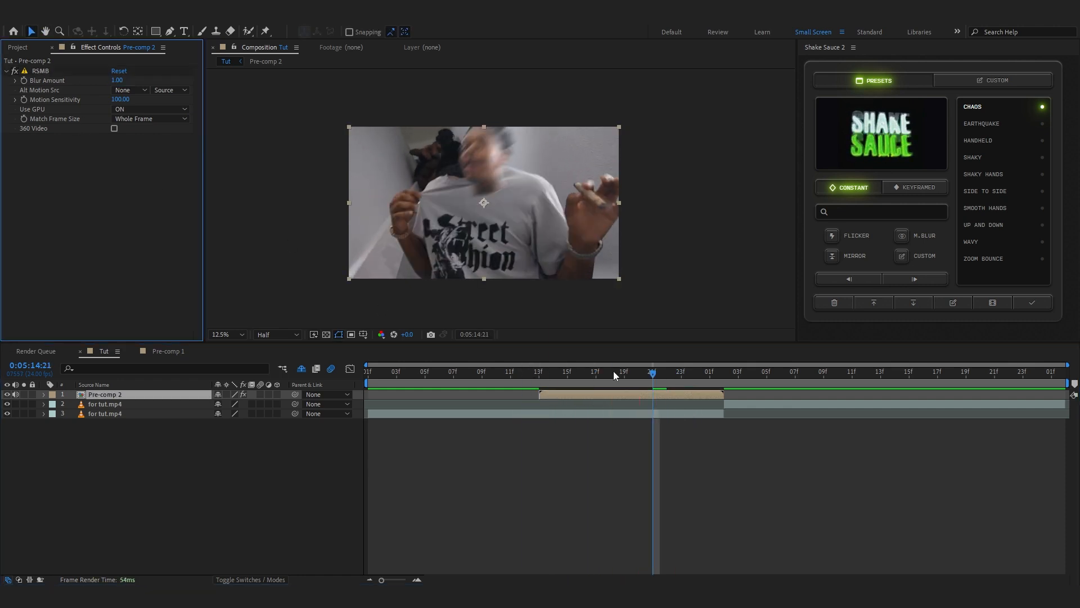
Replay the finished transition from 0:05:14:12 and again from 0:05:14:13 to judge the stronger motion blur.
{"action": "left_click_drag", "start_coordinate": [656, 377], "coordinate": [510, 391]}
{"action": "left_click", "coordinate": [509, 394]}
{"action": "left_click", "coordinate": [521, 376]}
{"action": "key", "text": "space"}
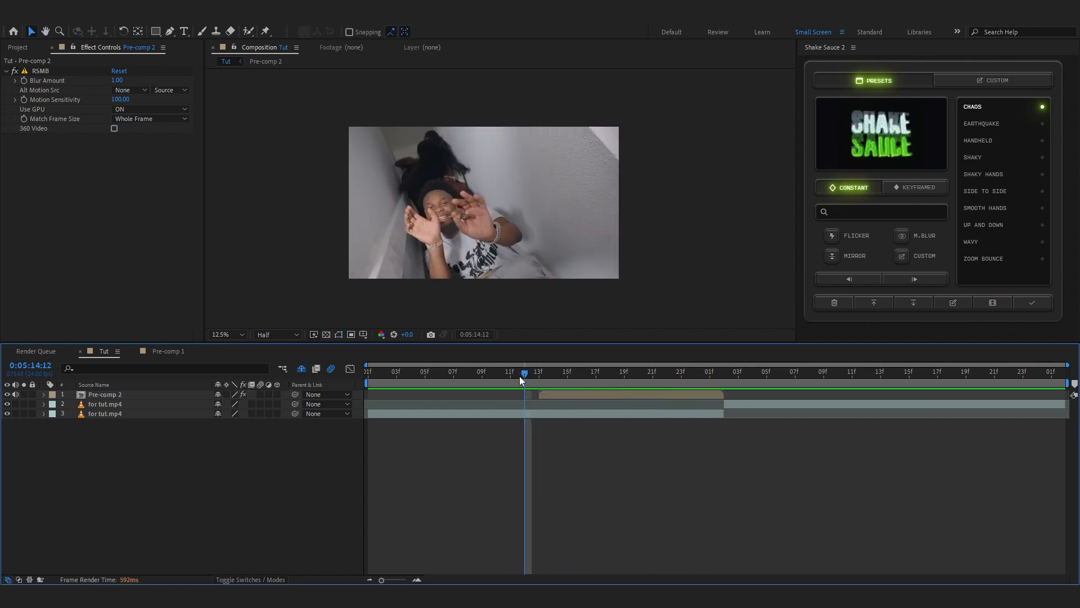
{"action": "left_click", "coordinate": [534, 378]}
{"action": "key", "text": "space"}
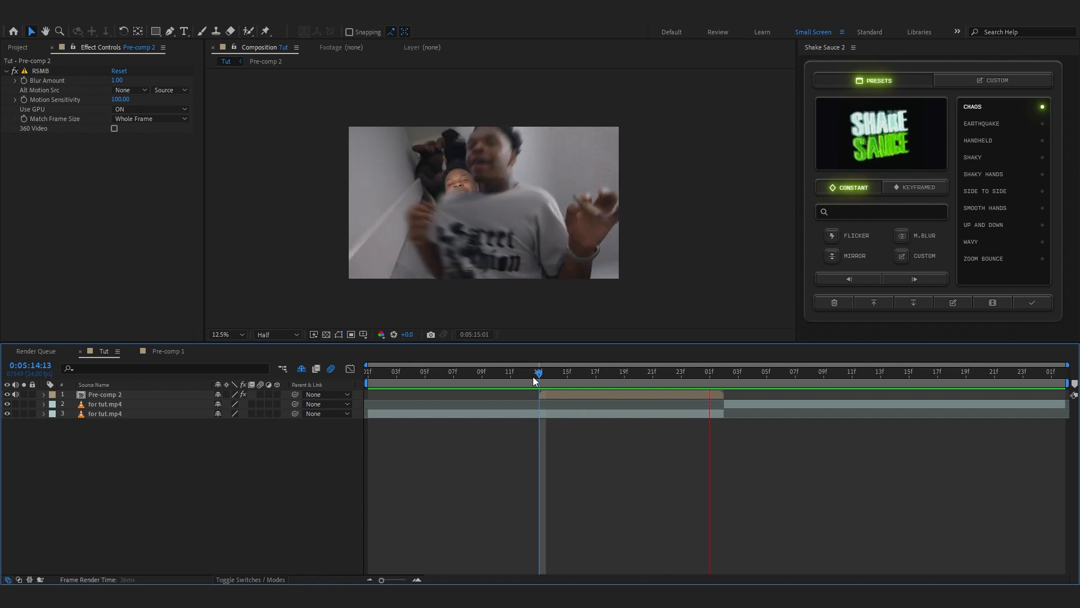
{"action": "left_click_drag", "start_coordinate": [707, 376], "coordinate": [725, 442]}
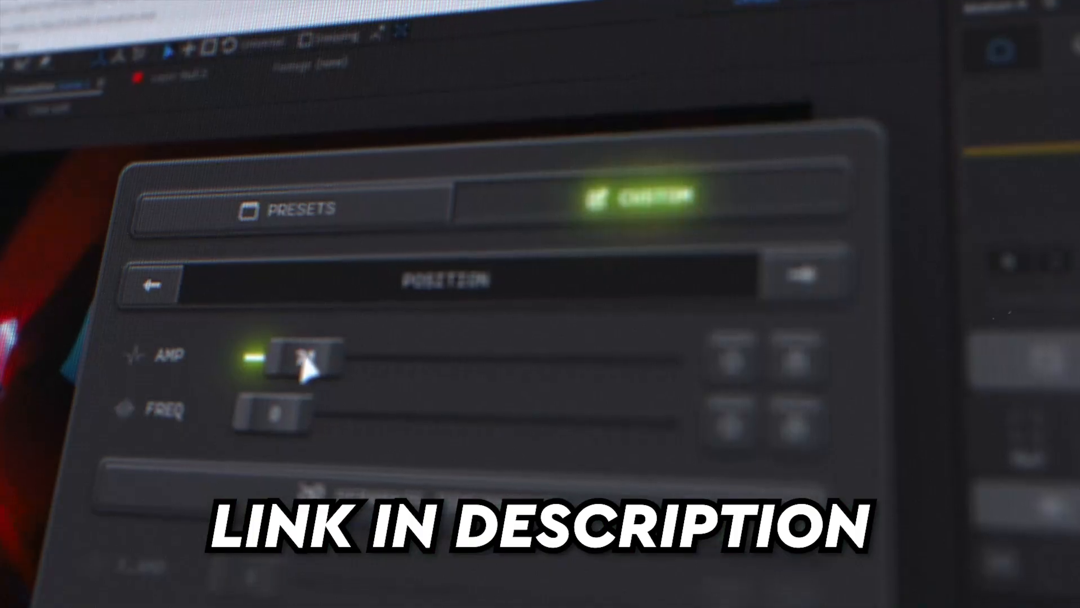
{"action": "type", "text": "hake preset 01"}
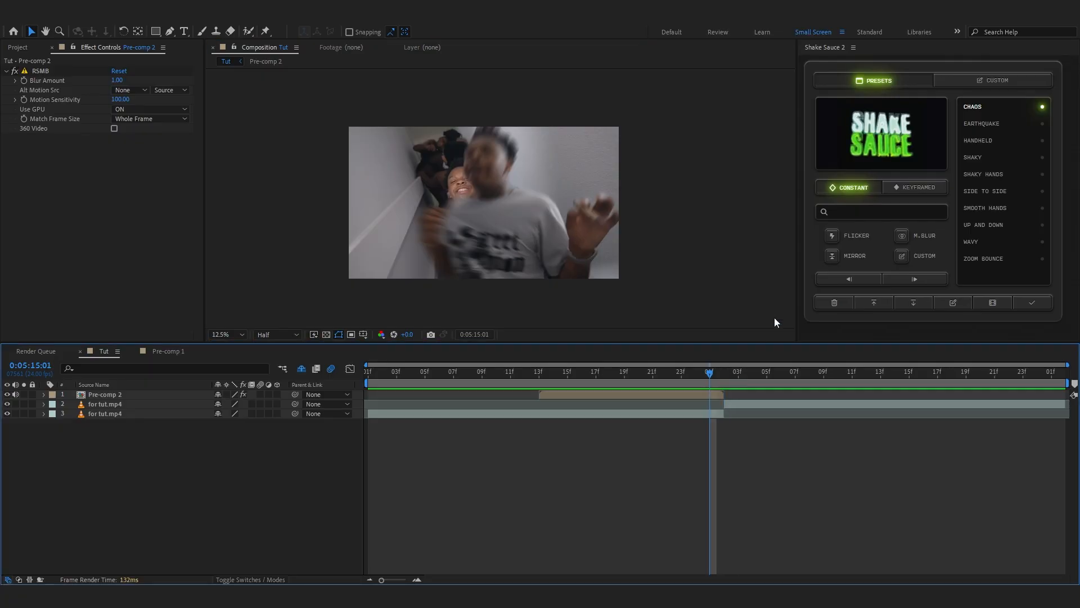
{"action": "left_click", "coordinate": [800, 72]}
Apply the keyframed Asim Twitch shake preset from Shake Sauce 2 at the cut, 0:05:15:02.
{"action": "left_click_drag", "start_coordinate": [716, 377], "coordinate": [722, 378]}
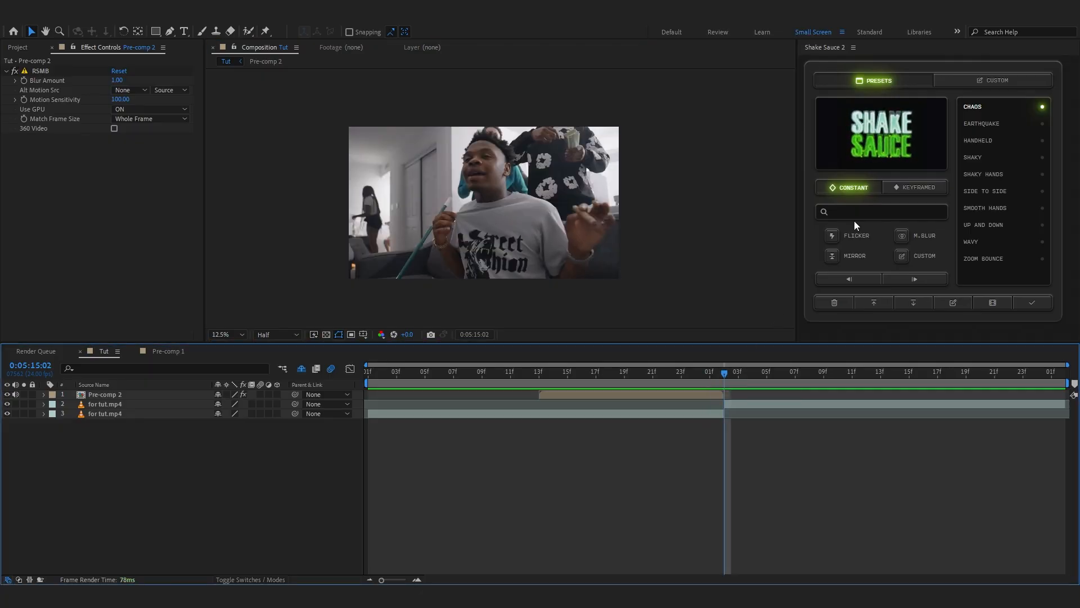
{"action": "left_click", "coordinate": [911, 188]}
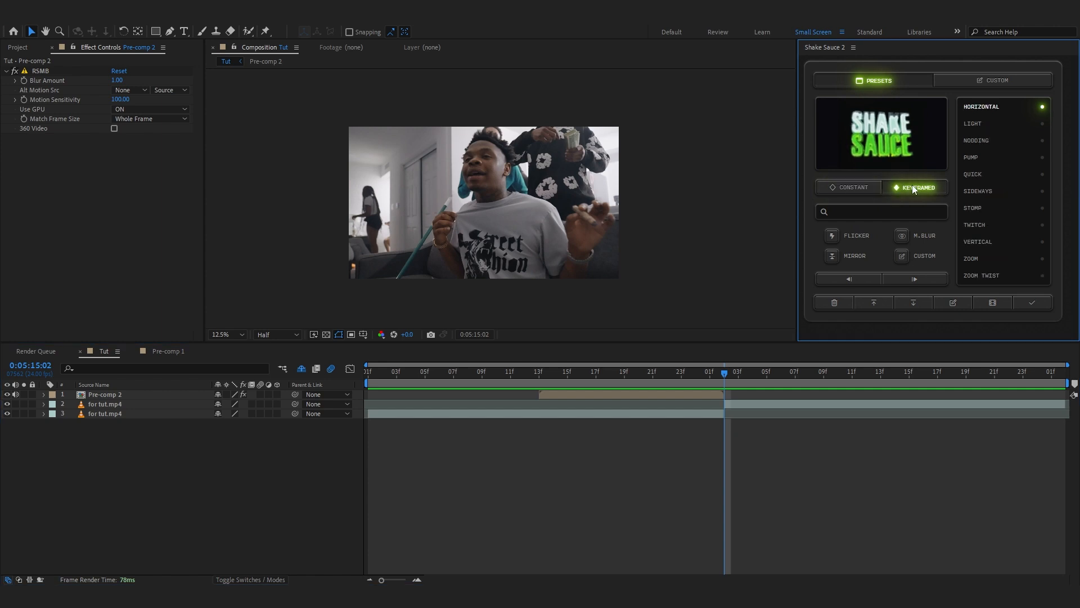
{"action": "scroll", "coordinate": [979, 203], "scroll_direction": "down", "scroll_amount": 5}
{"action": "left_click", "coordinate": [987, 246]}
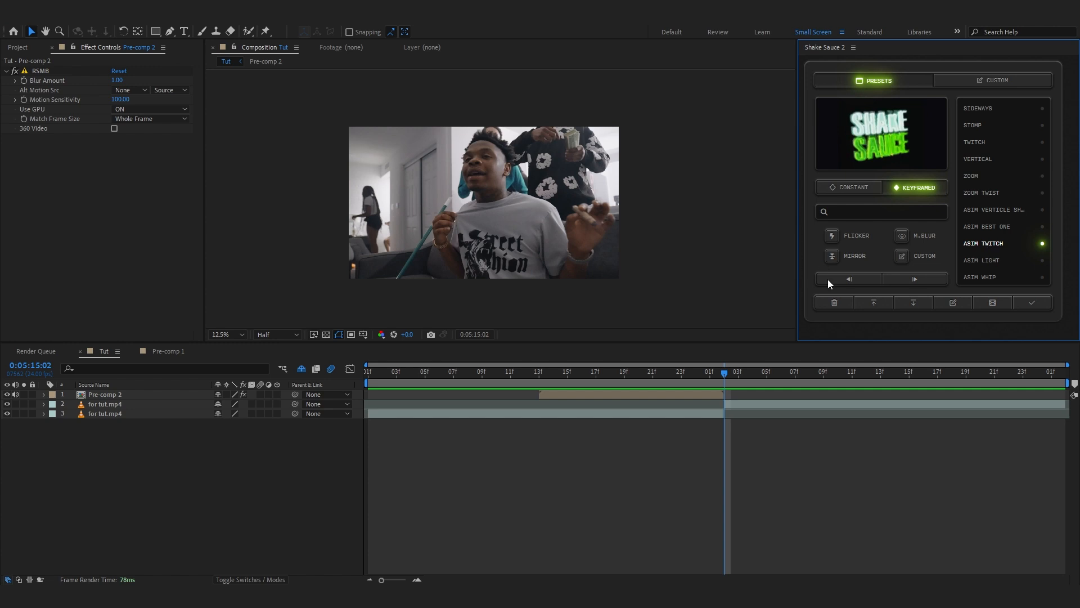
{"action": "left_click", "coordinate": [866, 307]}
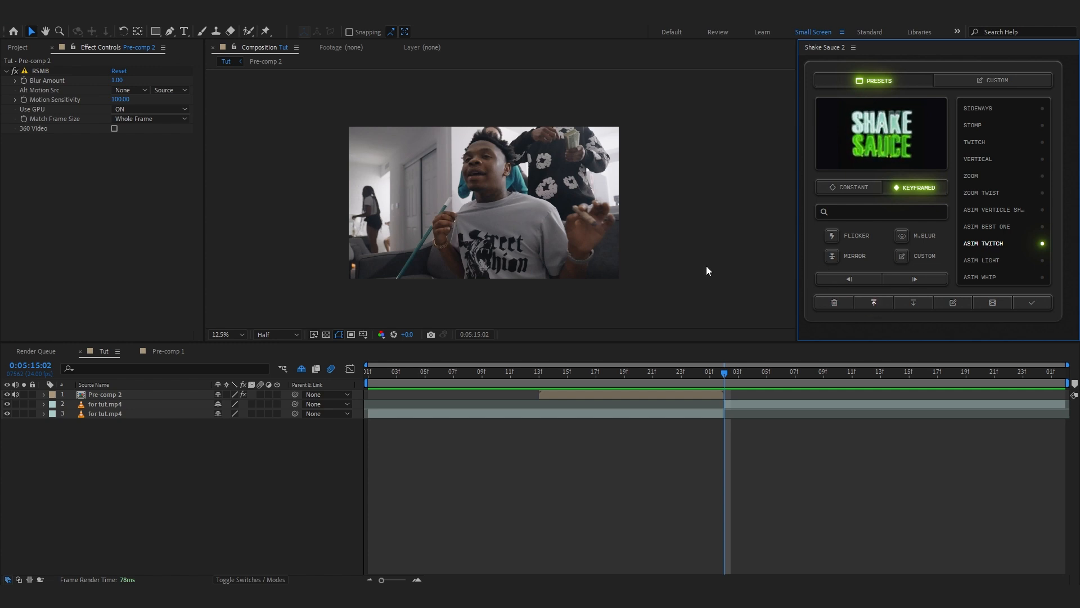
{"action": "left_click", "coordinate": [771, 67]}
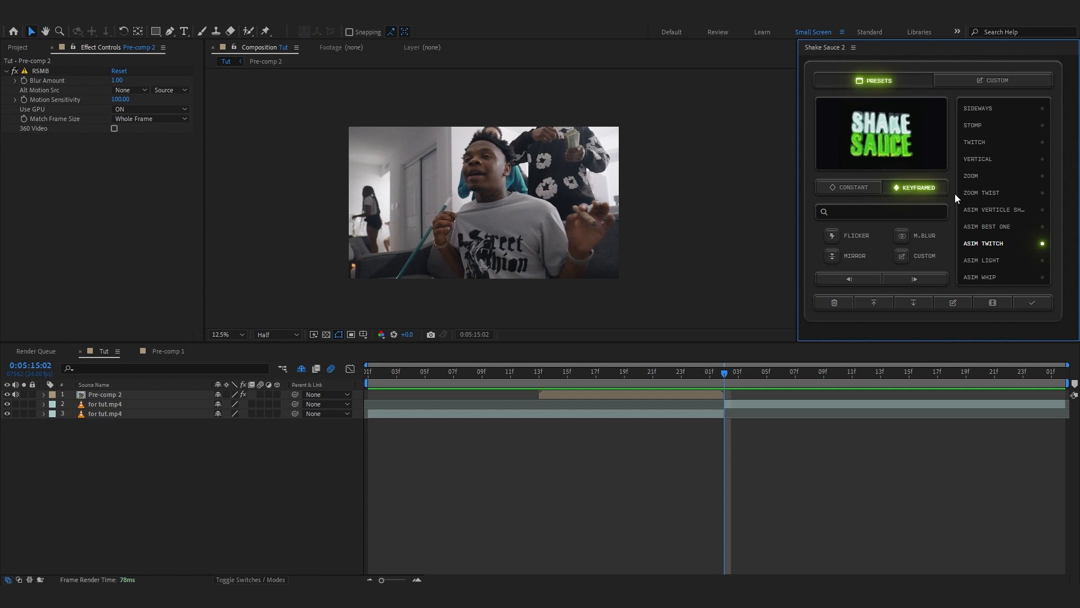
{"action": "mouse_move", "coordinate": [975, 247]}
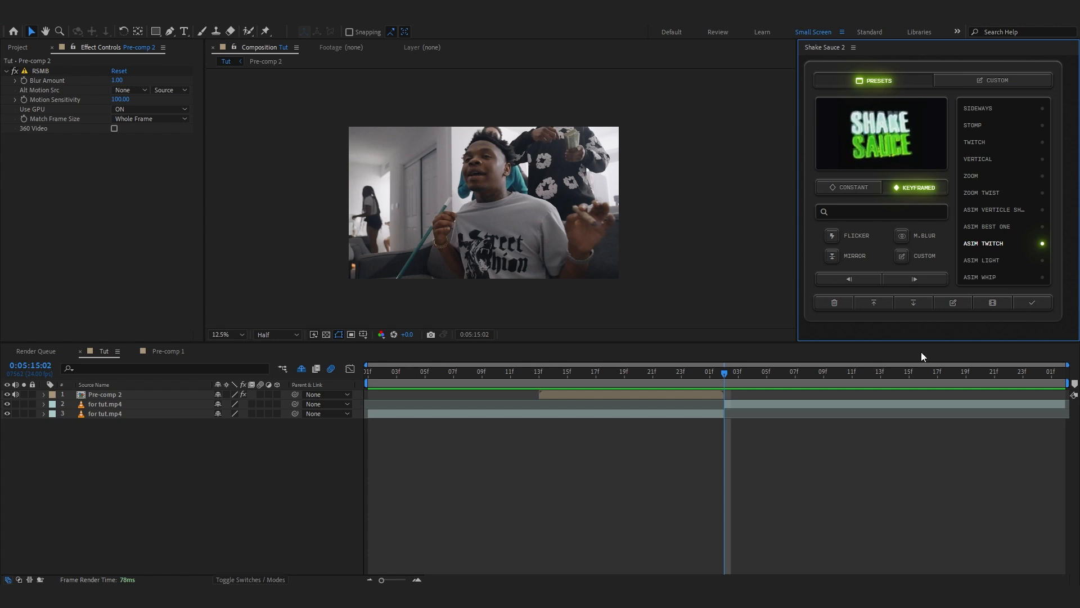
{"action": "left_click", "coordinate": [989, 304]}
Preview the applied shake over the transition, replaying it from 0:05:14:12 and 0:05:14:13.
{"action": "left_click_drag", "start_coordinate": [725, 374], "coordinate": [563, 399]}
{"action": "key", "text": "space"}
{"action": "left_click", "coordinate": [575, 380]}
{"action": "key", "text": "space"}
{"action": "left_click", "coordinate": [529, 379]}
{"action": "key", "text": "space"}
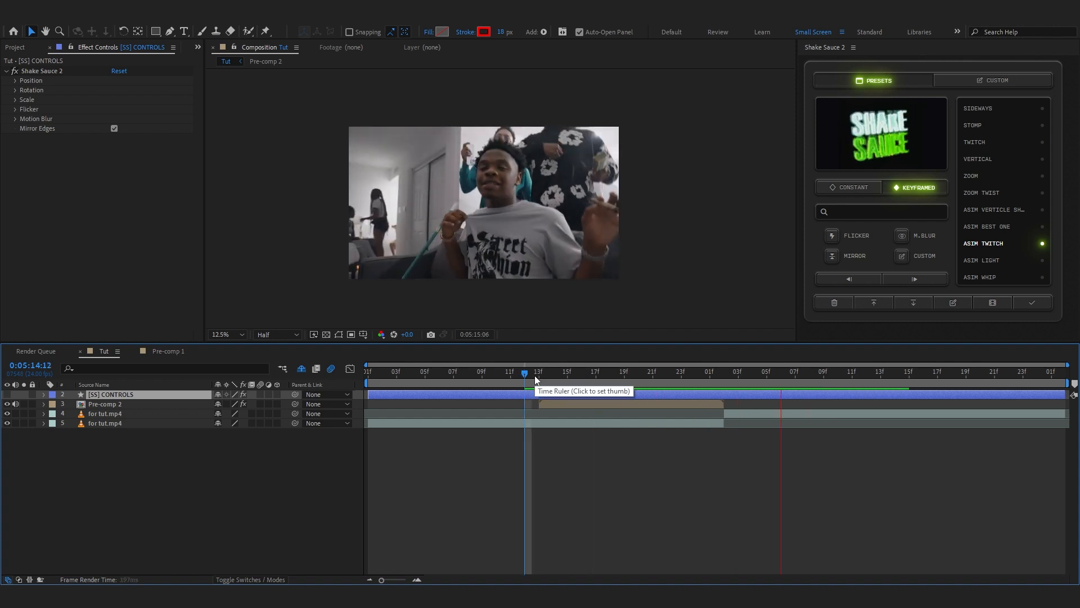
{"action": "left_click", "coordinate": [535, 376]}
{"action": "key", "text": "space"}
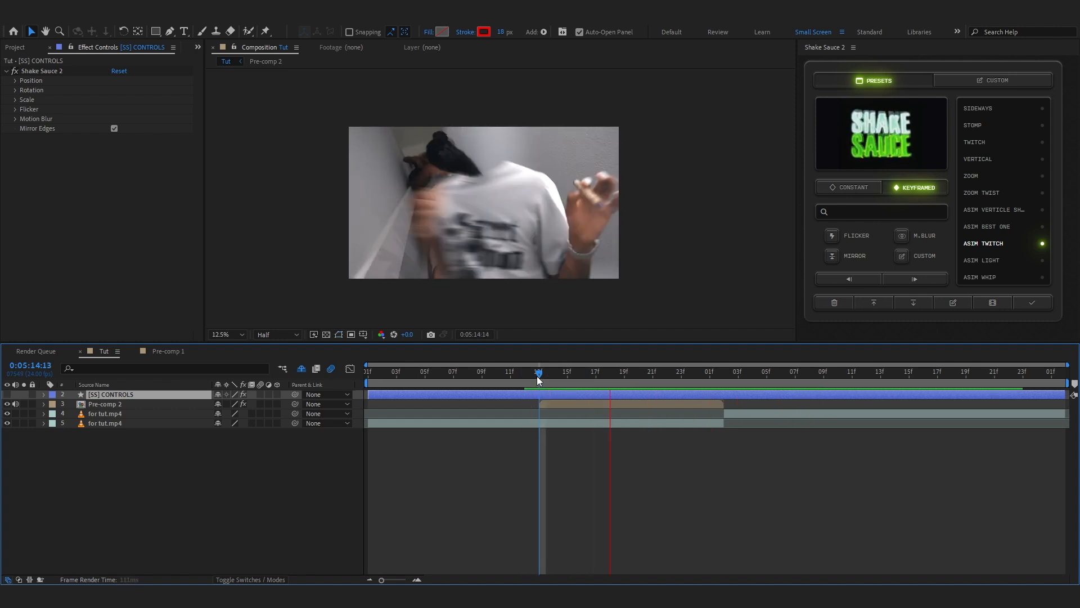
Reveal the shake control layer's keyframes, increase Position Amplitude at 0:05:15:02 and preview the stronger shake.
{"action": "left_click_drag", "start_coordinate": [716, 376], "coordinate": [657, 399]}
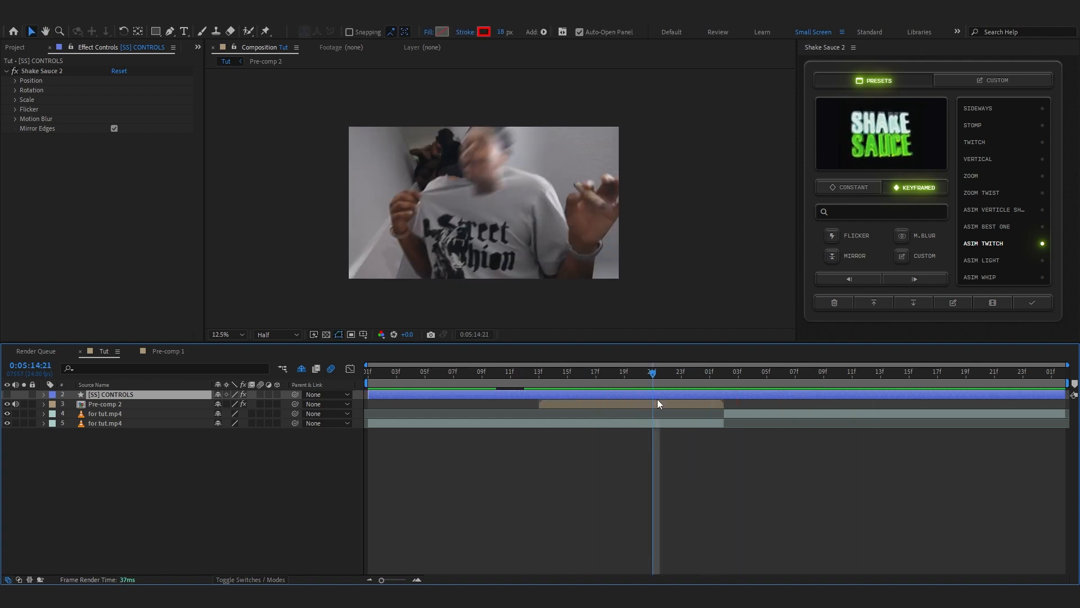
{"action": "key", "text": "space"}
{"action": "key", "text": "space"}
{"action": "key", "text": "u"}
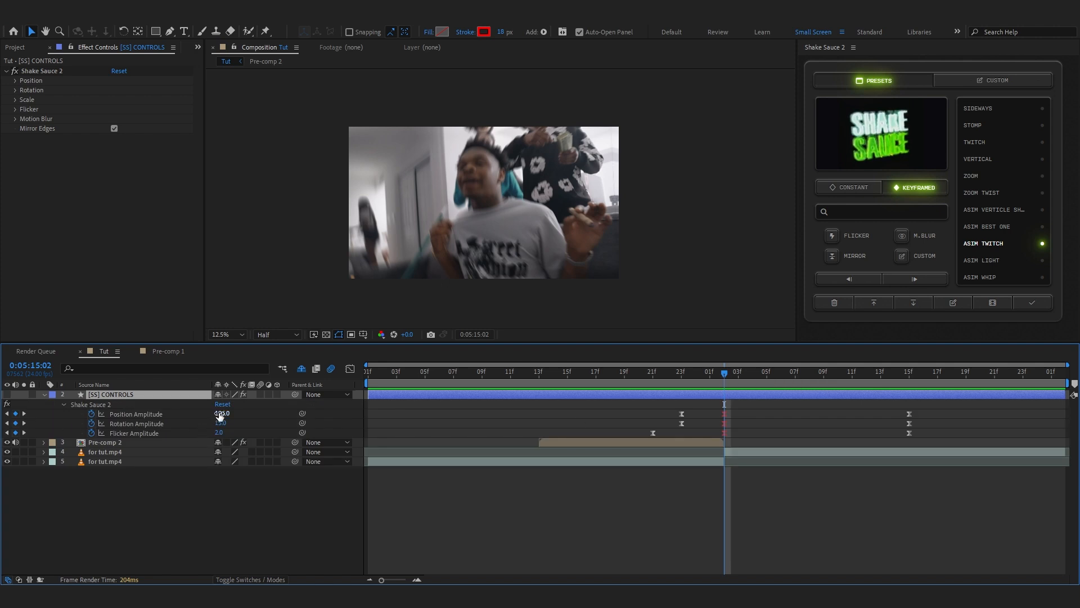
{"action": "left_click_drag", "start_coordinate": [224, 413], "coordinate": [265, 413]}
{"action": "left_click_drag", "start_coordinate": [724, 372], "coordinate": [540, 371]}
{"action": "key", "text": "space"}
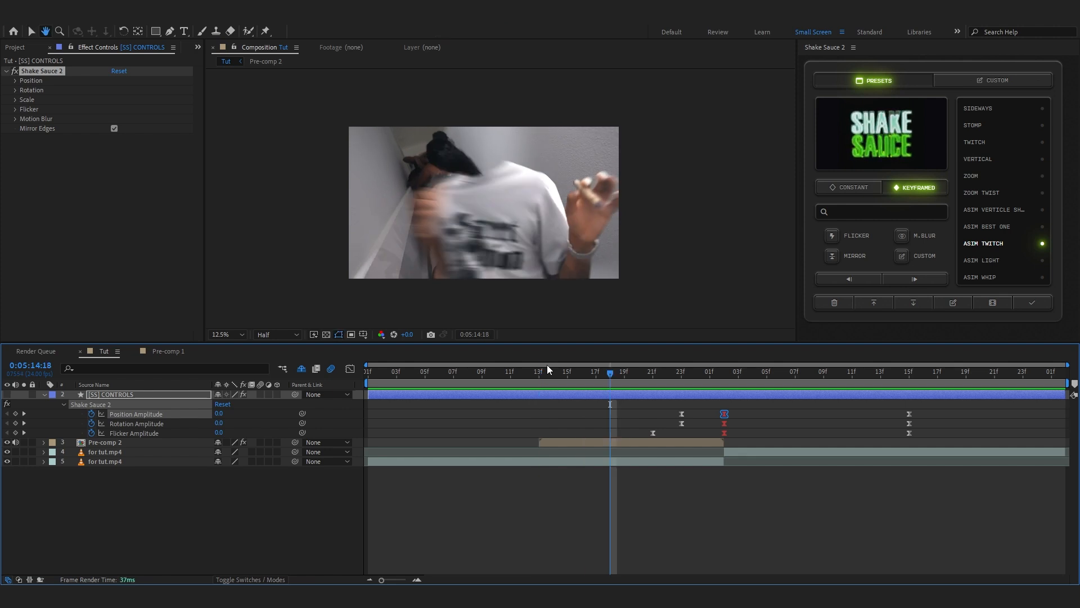
Limit the work area to 0:05:14:11 through 0:05:15:13 and replay the finished transition in it.
{"action": "left_click", "coordinate": [510, 376]}
{"action": "key", "text": "space"}
{"action": "left_click", "coordinate": [522, 377]}
{"action": "key", "text": "space"}
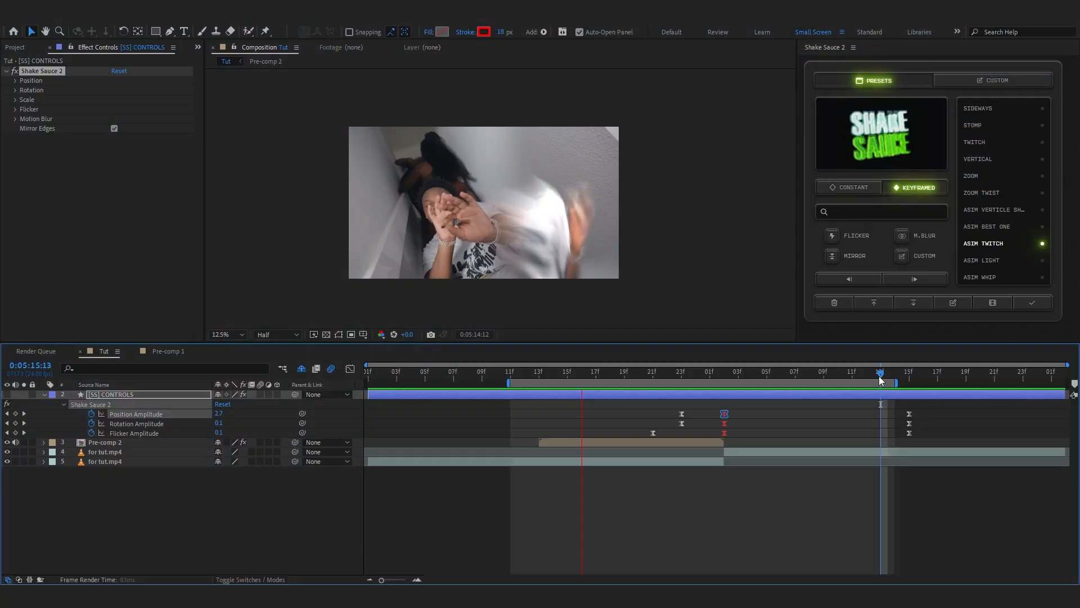
{"action": "left_click_drag", "start_coordinate": [879, 381], "coordinate": [881, 381]}
{"action": "key", "text": "space"}
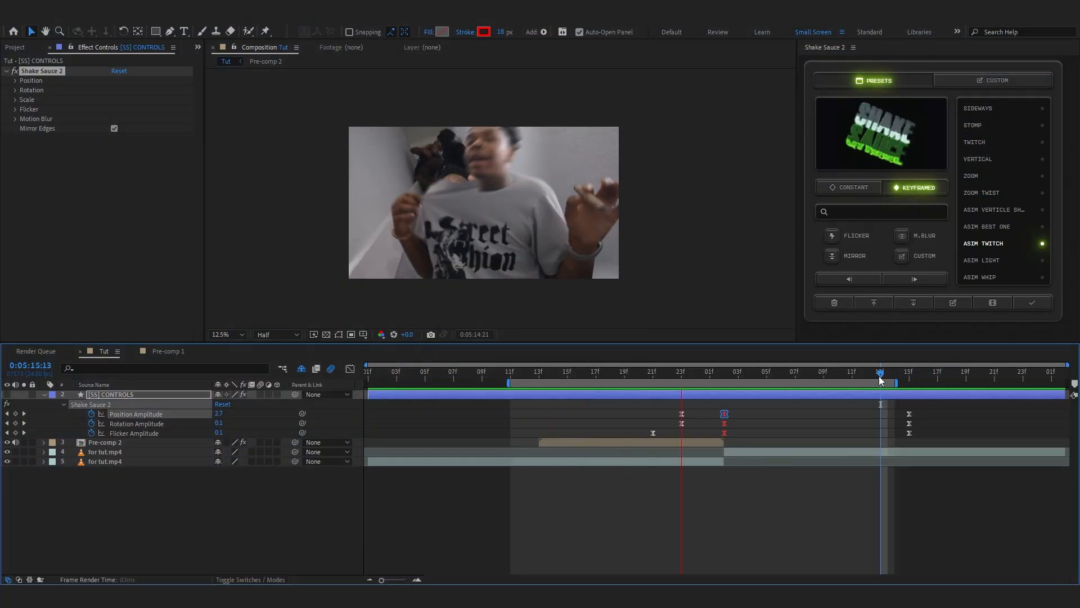